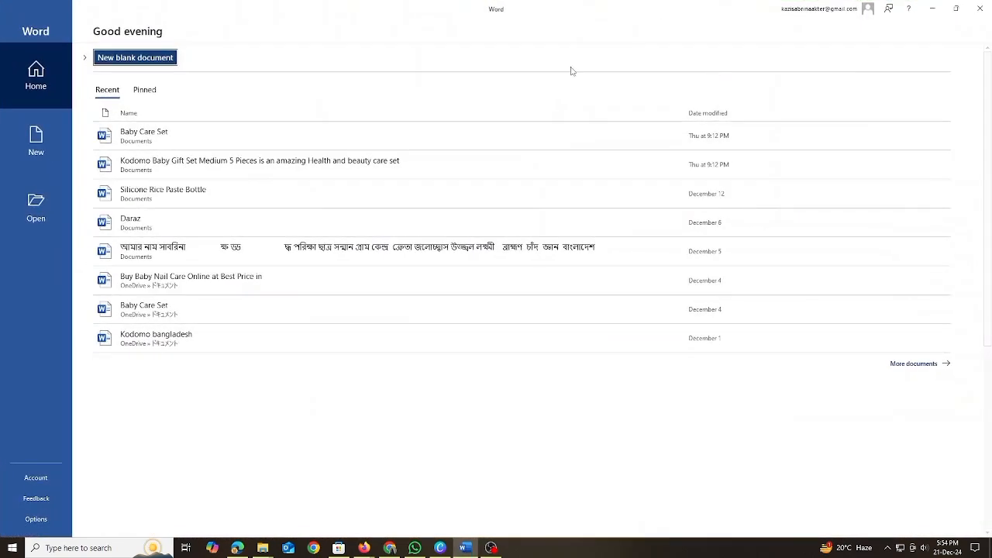
Create a new blank document and enter the word "name" on its first line.
left_click(23, 75)
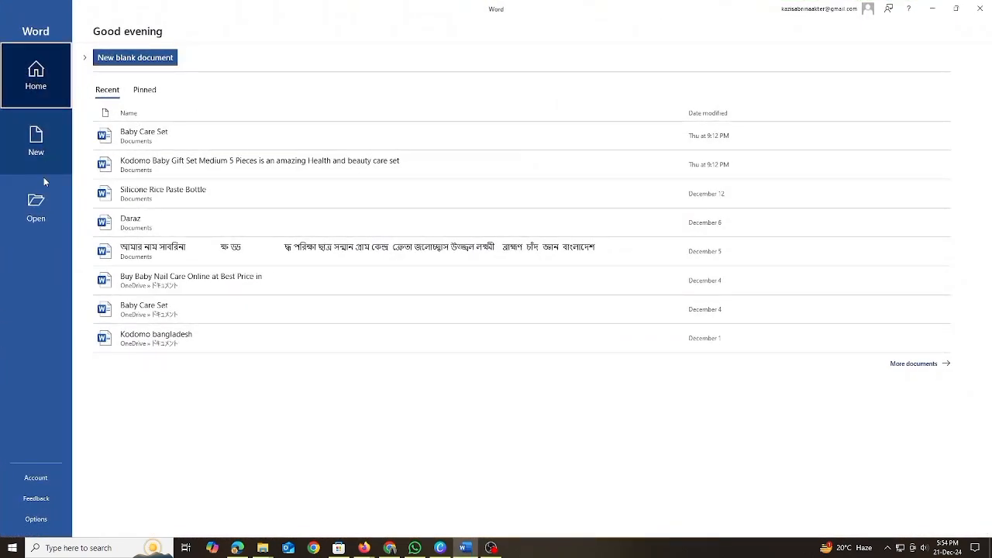
left_click(159, 54)
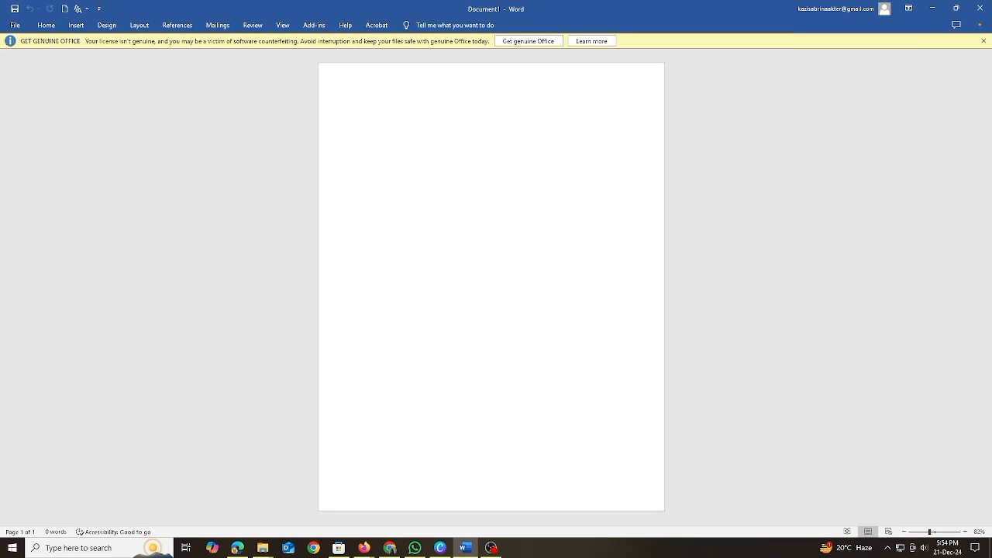
type("ame")
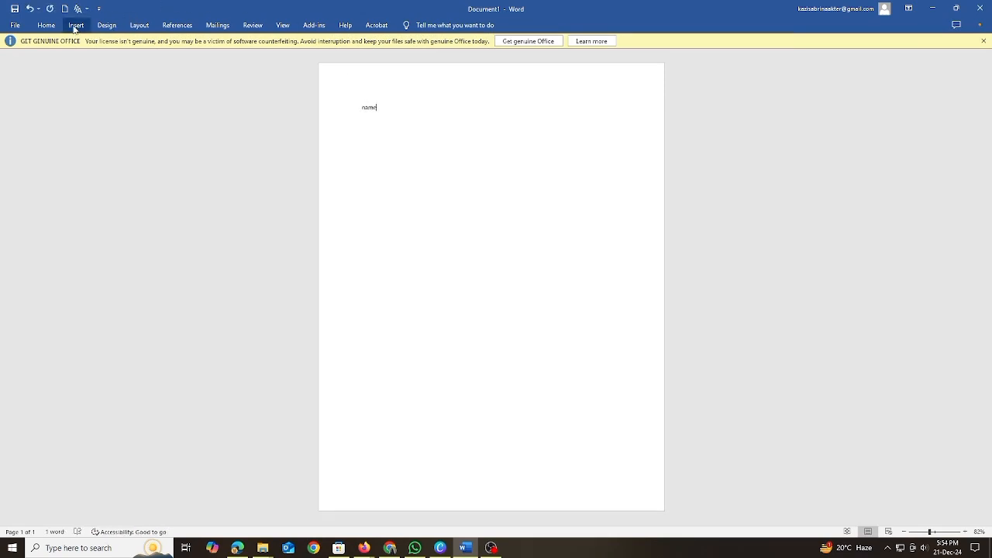
left_click(48, 28)
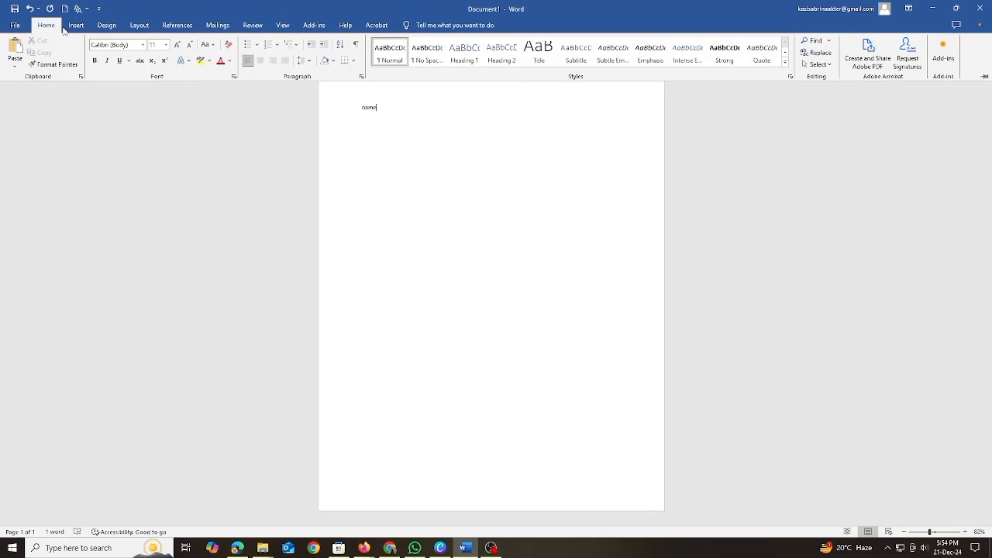
left_click(165, 45)
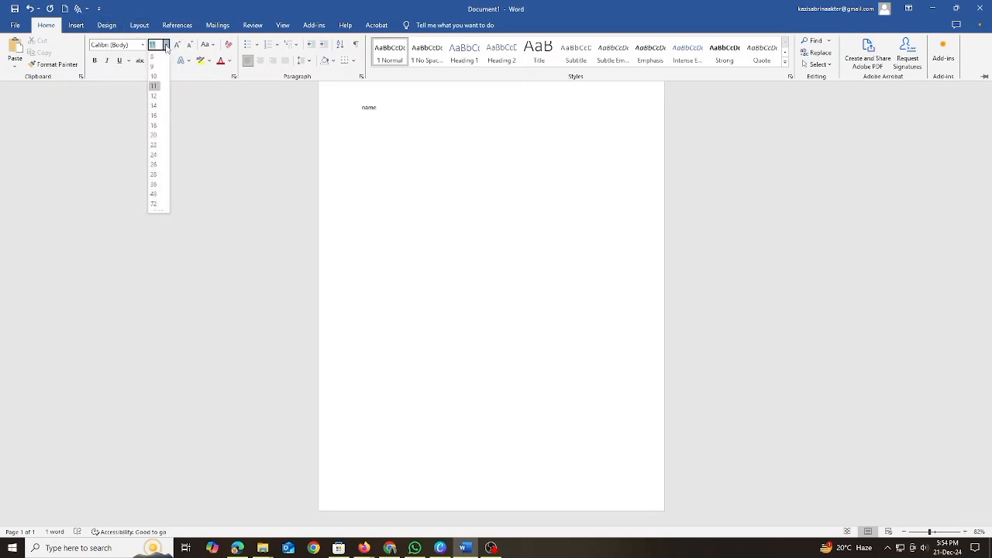
left_click(155, 176)
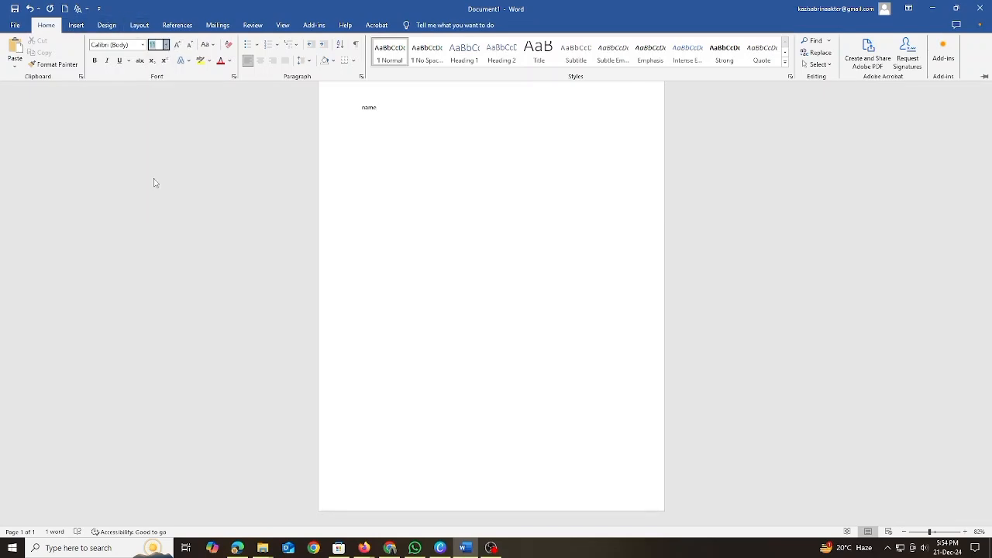
left_click(165, 45)
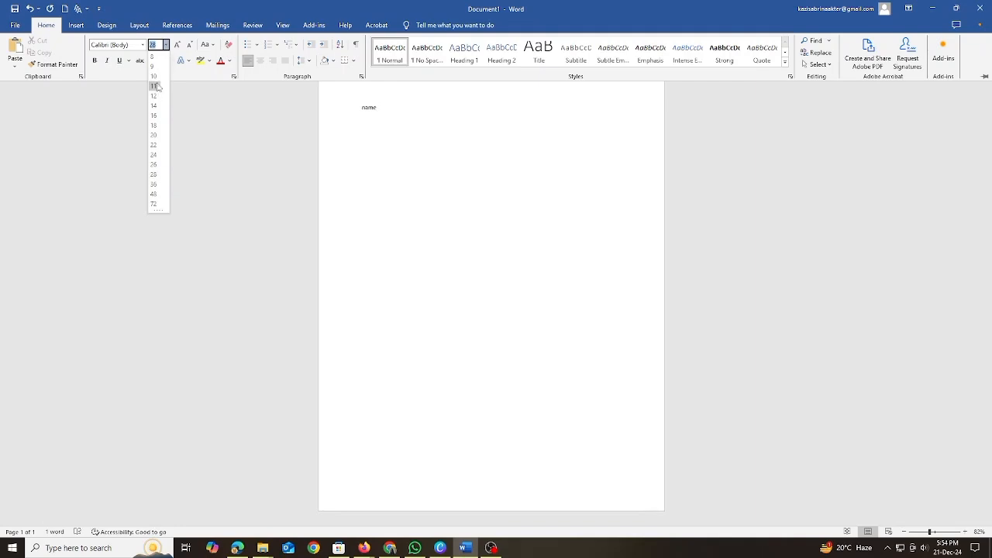
left_click(155, 75)
Set the font size of the word "name" to 36.
left_click(383, 110)
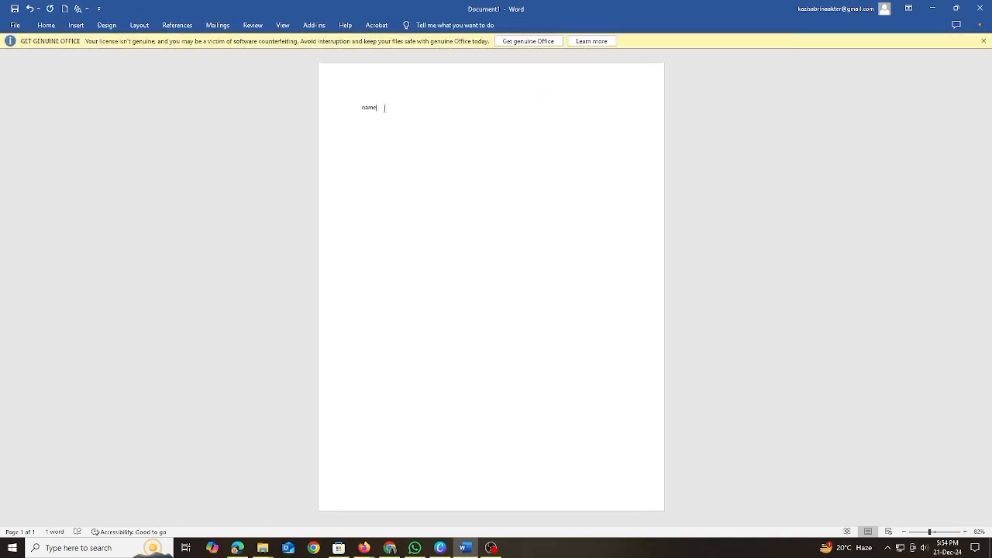
left_click_drag(383, 109, 356, 107)
left_click(425, 75)
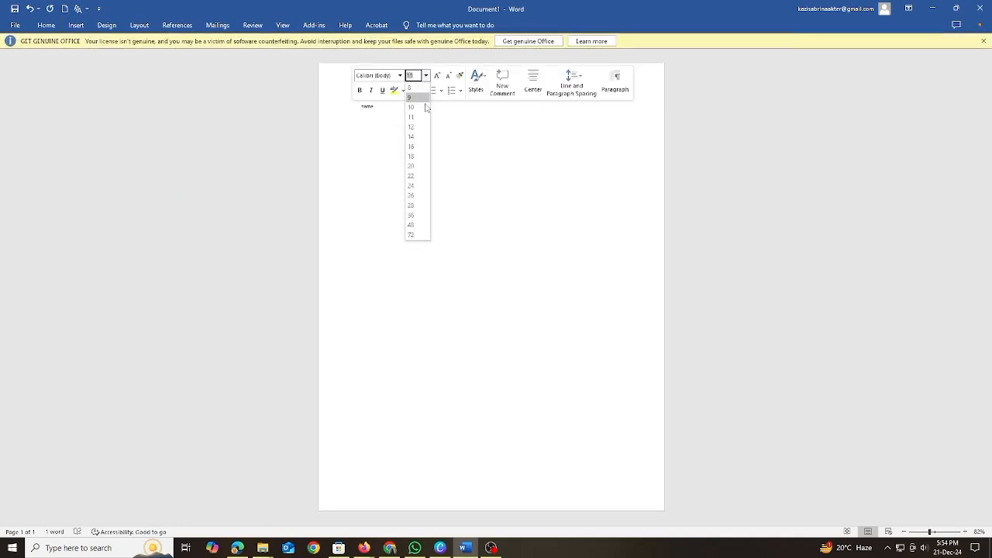
left_click(413, 216)
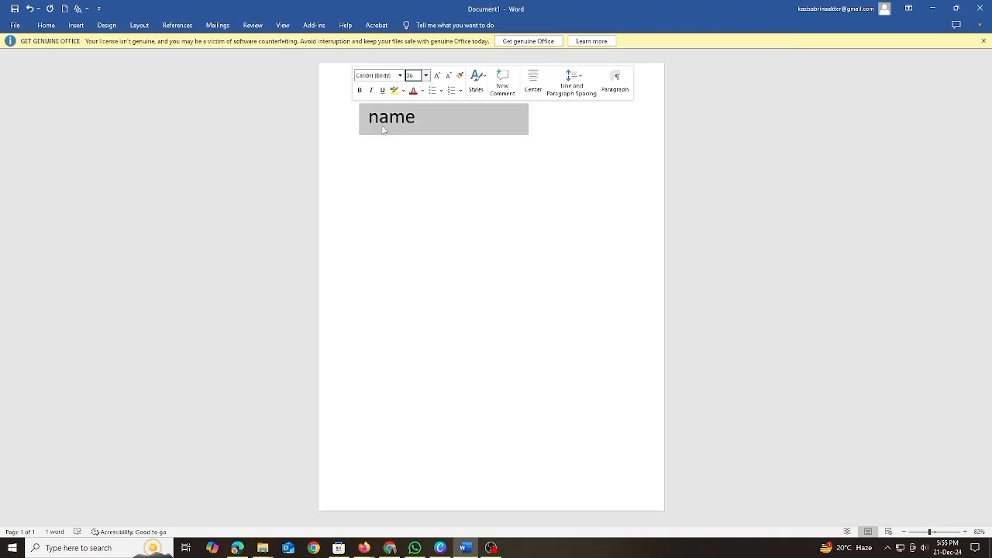
Capitalize the first letter of the word and add a colon so the line reads "Name :".
left_click(379, 116)
key("BackSpace")
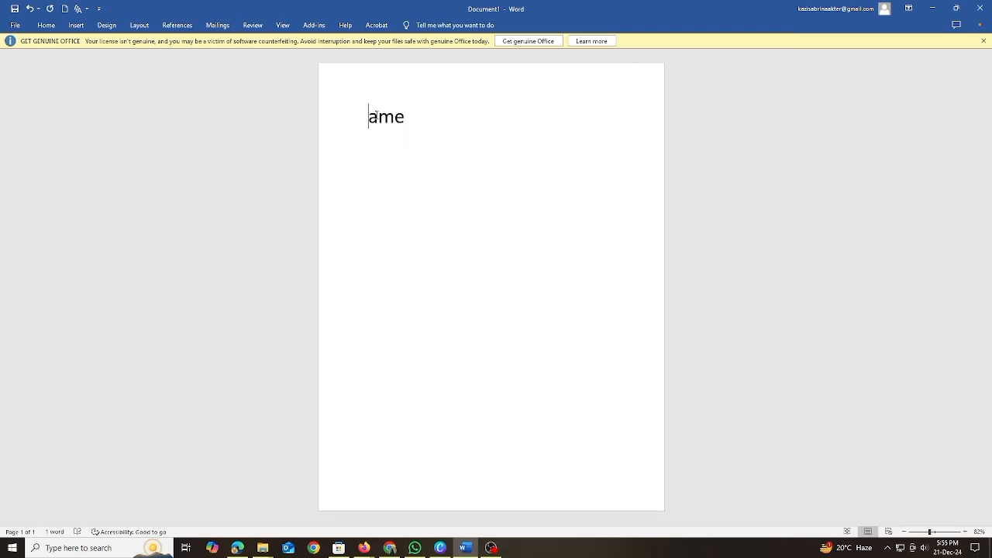
type("Name ")
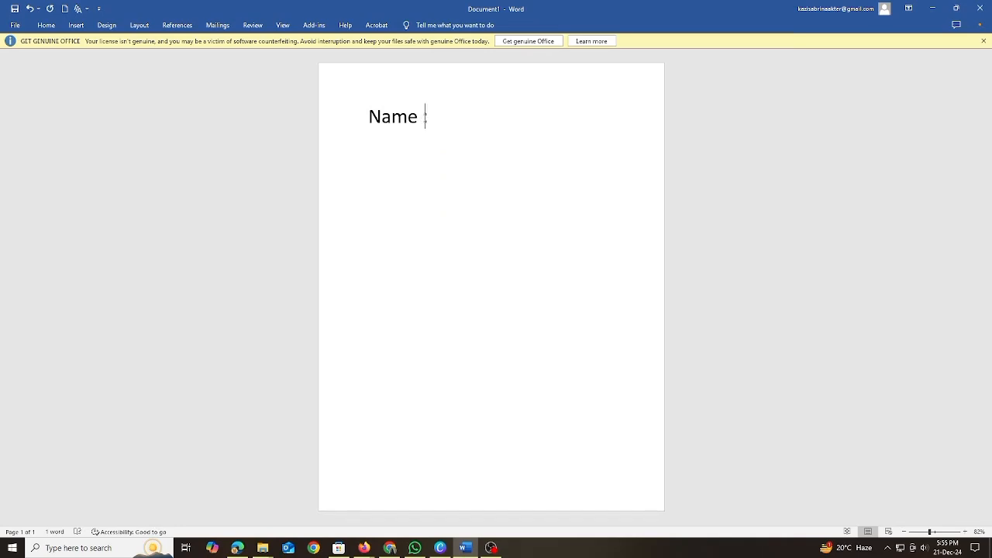
type(":")
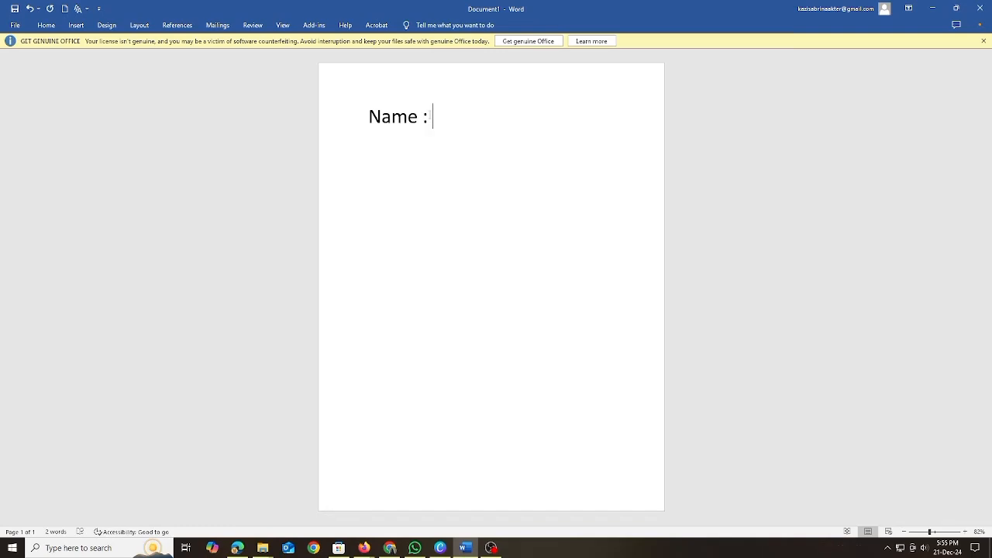
Add a second line below "Name :" that reads "Address:".
key("Return")
left_click_drag(433, 118, 369, 118)
left_click(375, 123)
type("a")
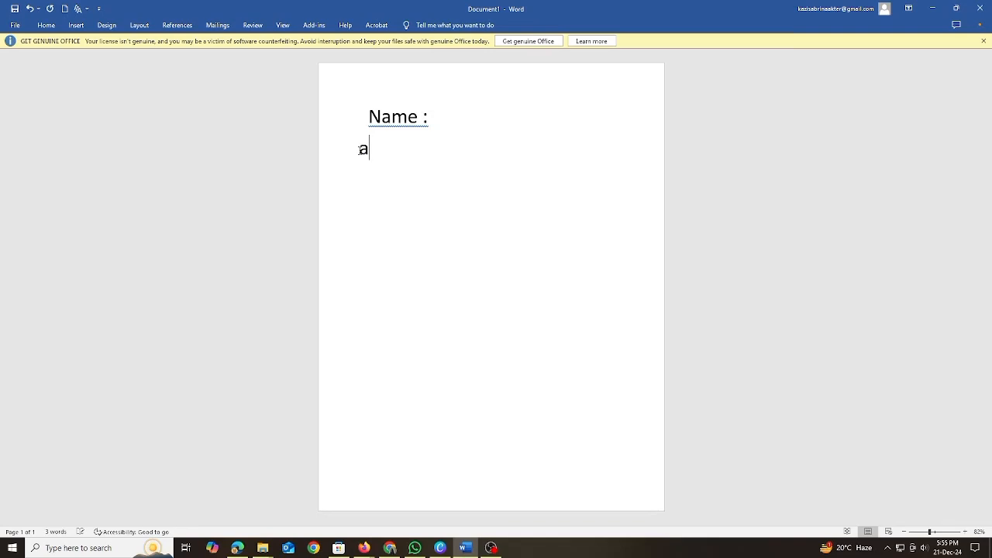
key("BackSpace")
type("A")
type("dree")
type("ss")
type(";")
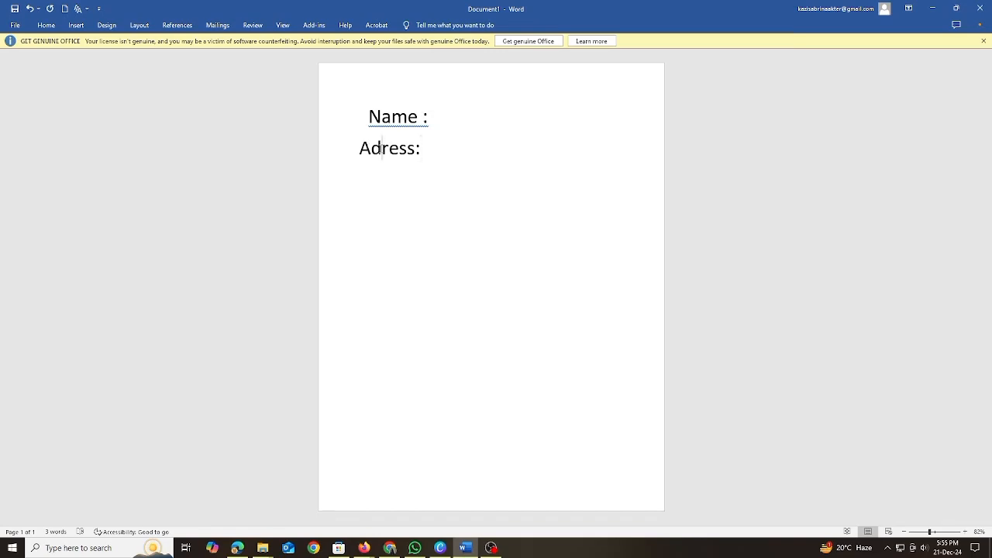
type("d")
left_click_drag(404, 195, 455, 221)
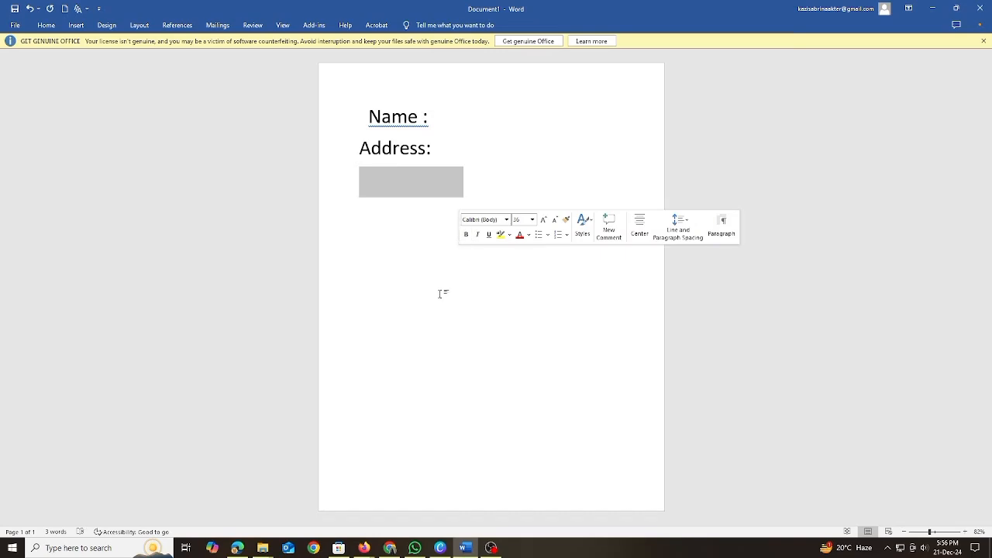
left_click(435, 221)
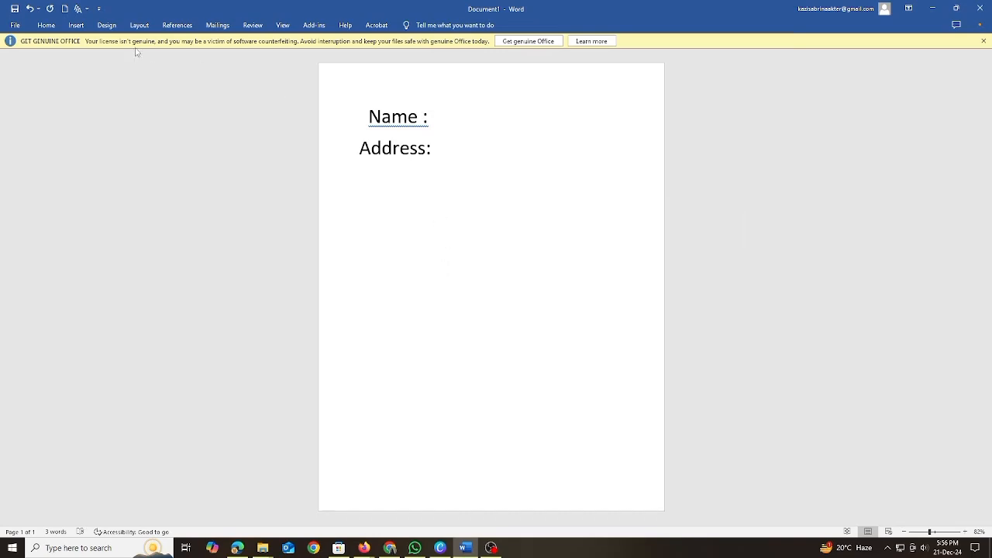
left_click(46, 25)
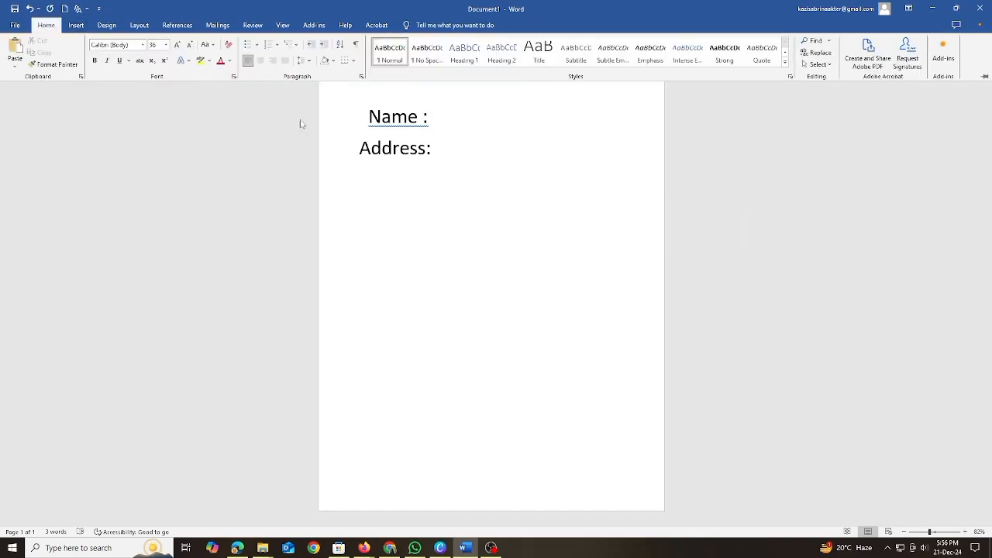
left_click(200, 60)
left_click(209, 60)
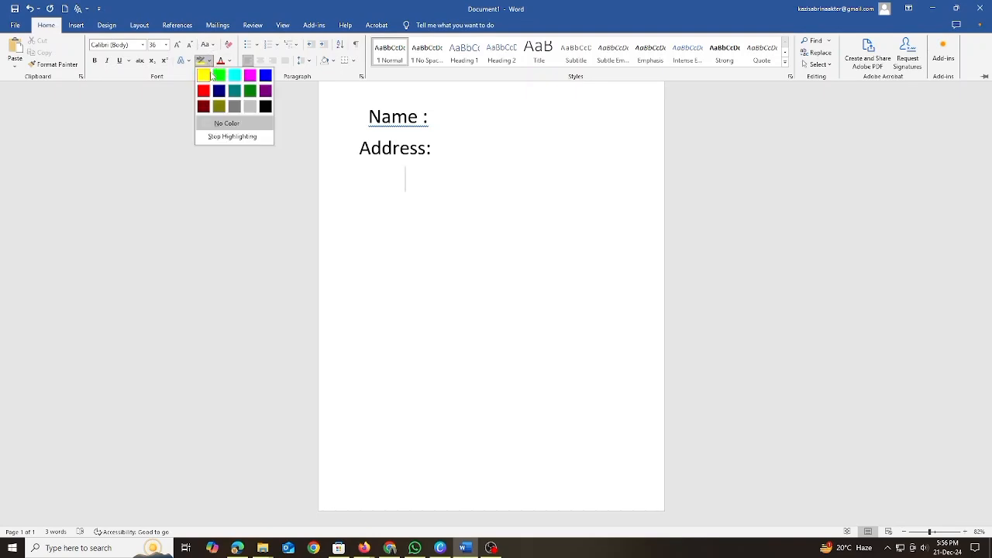
left_click(211, 74)
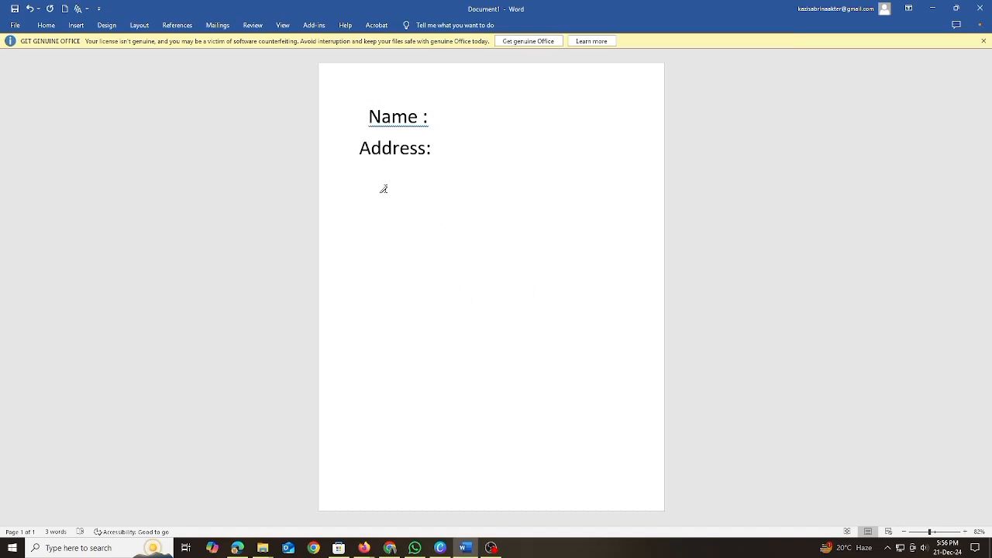
left_click(71, 24)
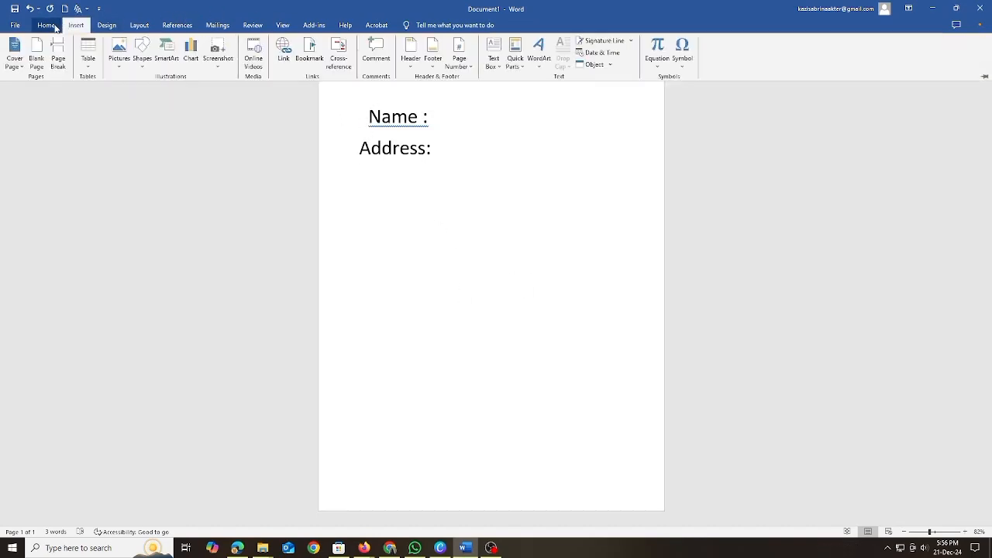
left_click(47, 25)
left_click(209, 61)
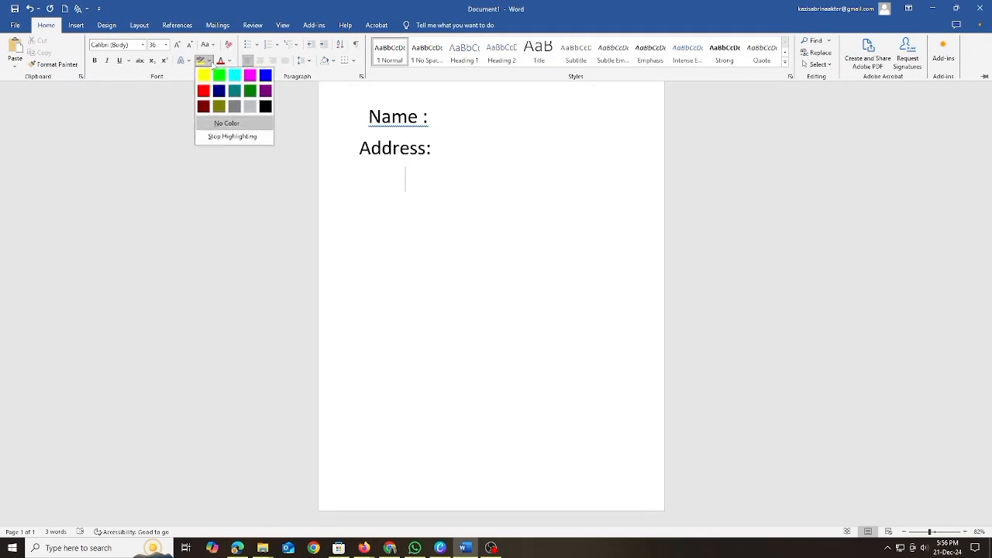
left_click(204, 74)
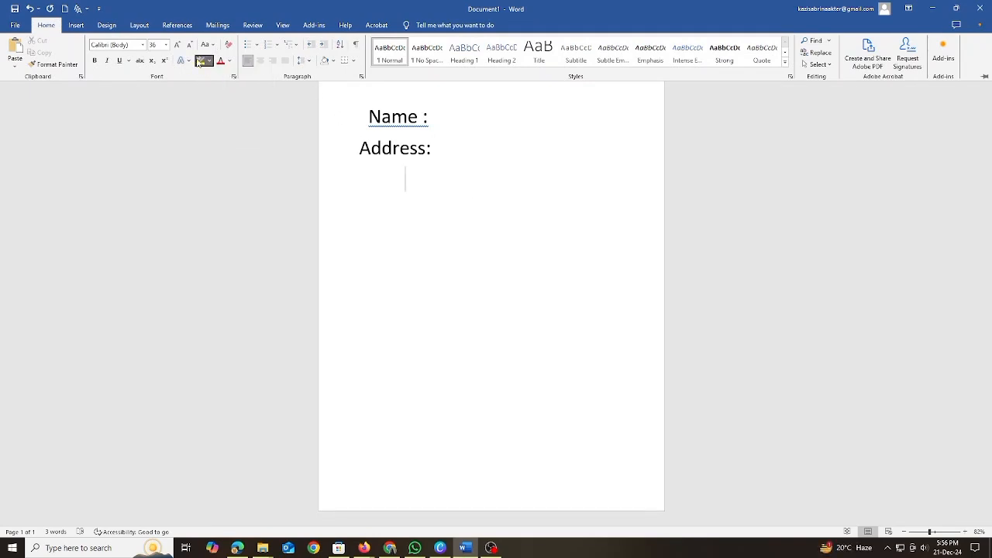
left_click(210, 61)
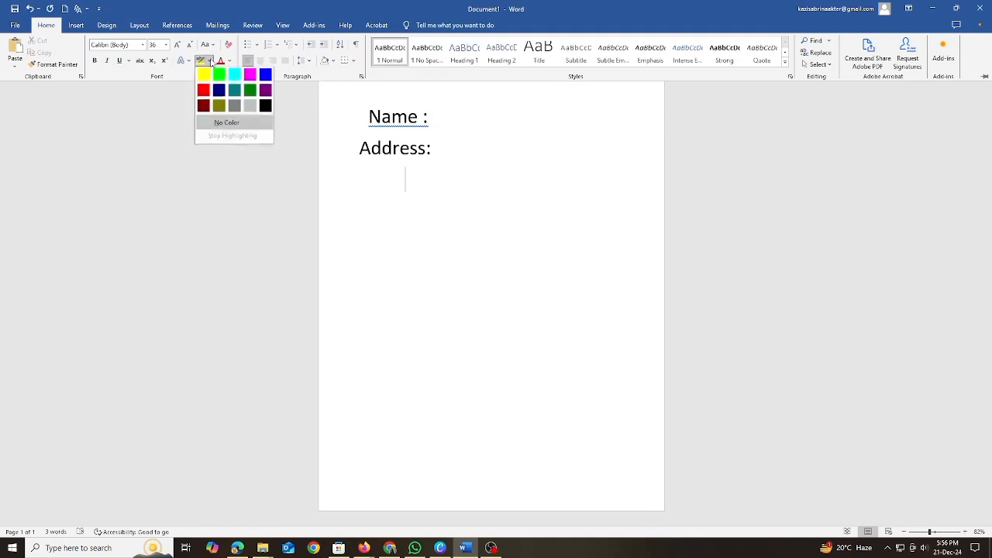
left_click(206, 124)
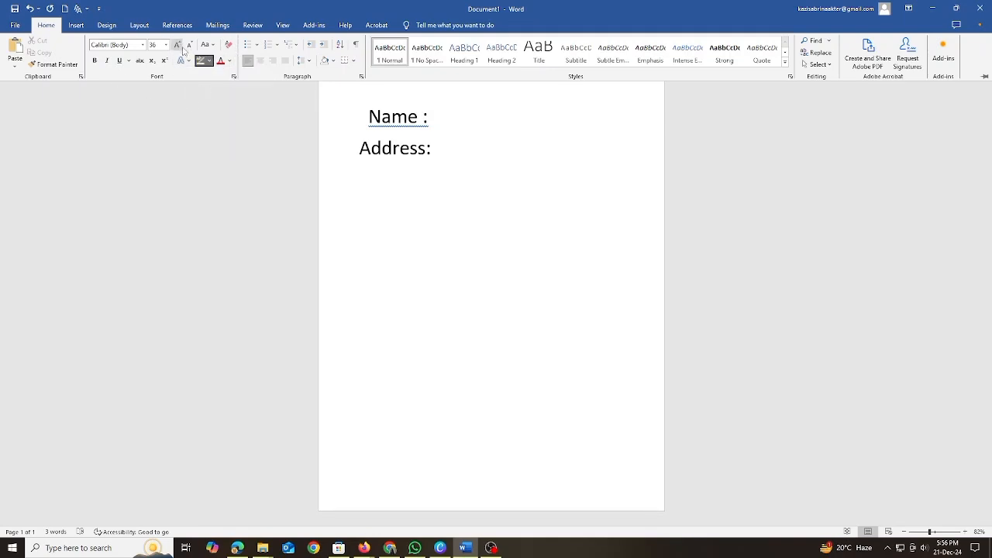
left_click(209, 62)
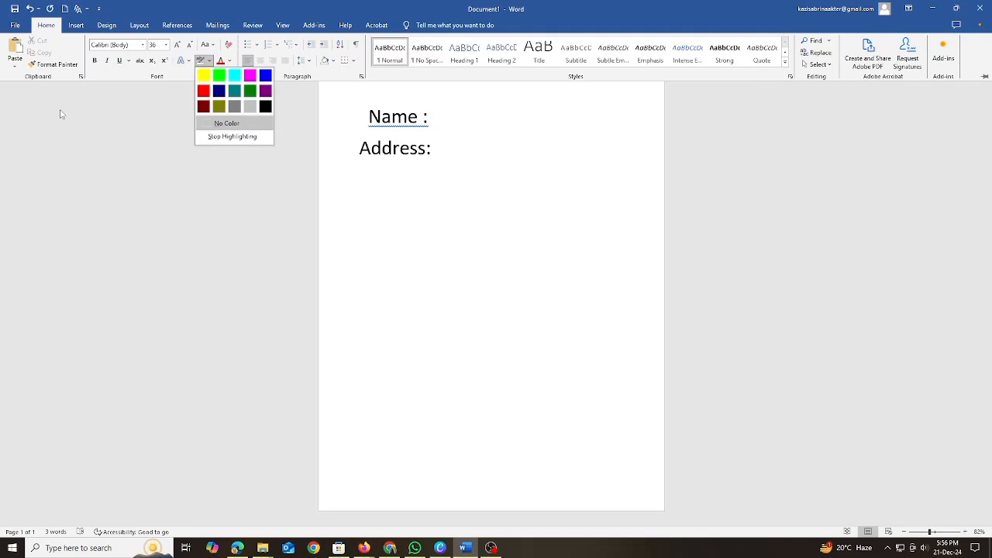
left_click(415, 135)
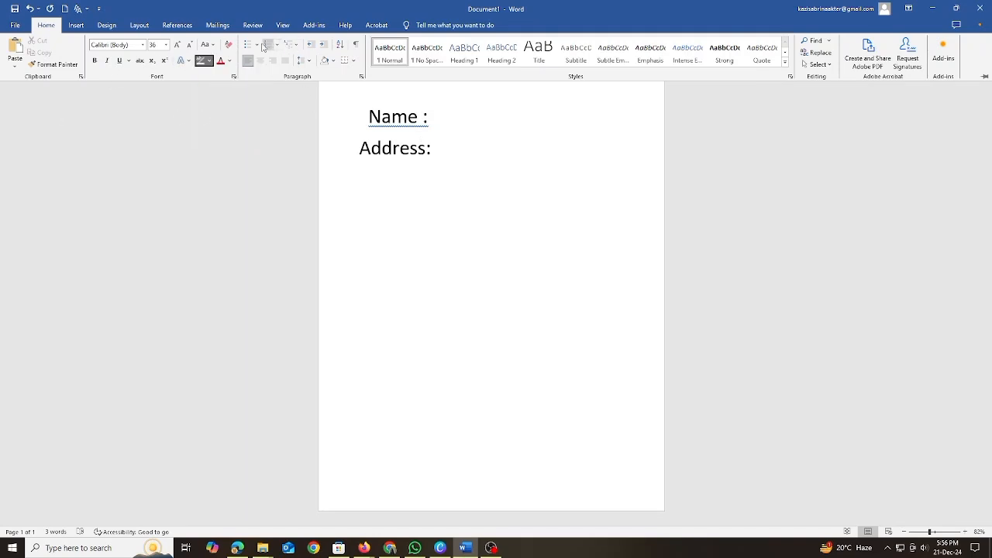
Highlight the "Name :" and "Address:" lines in red and stop highlighting.
left_click(209, 62)
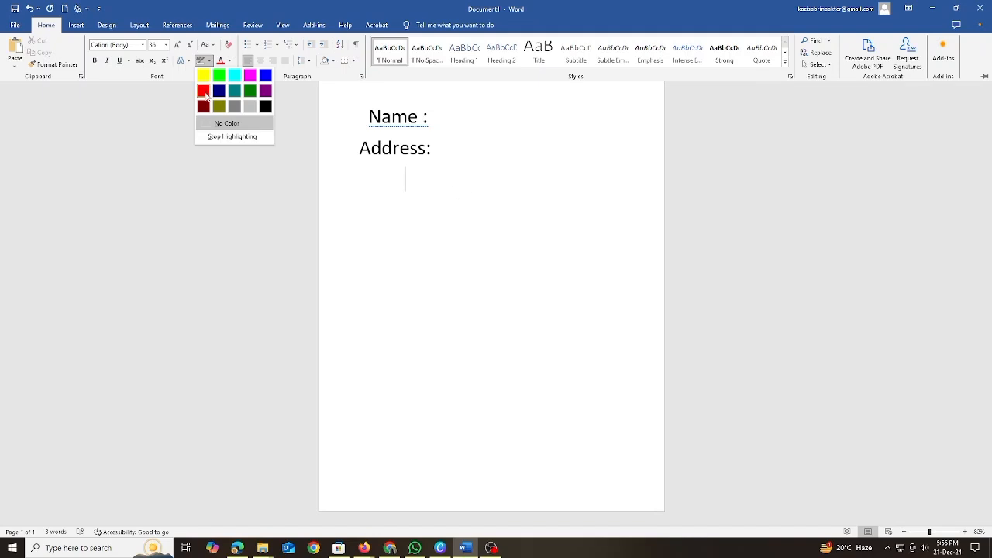
left_click(203, 91)
left_click_drag(384, 153, 557, 147)
mouse_move(367, 116)
left_mouse_down()
mouse_move(465, 126)
mouse_move(519, 157)
mouse_move(518, 275)
left_mouse_up()
mouse_move(654, 258)
left_mouse_down()
mouse_move(444, 270)
mouse_move(239, 193)
mouse_move(410, 155)
left_mouse_up()
left_click_drag(411, 155, 355, 152)
key("Escape")
left_click(504, 218)
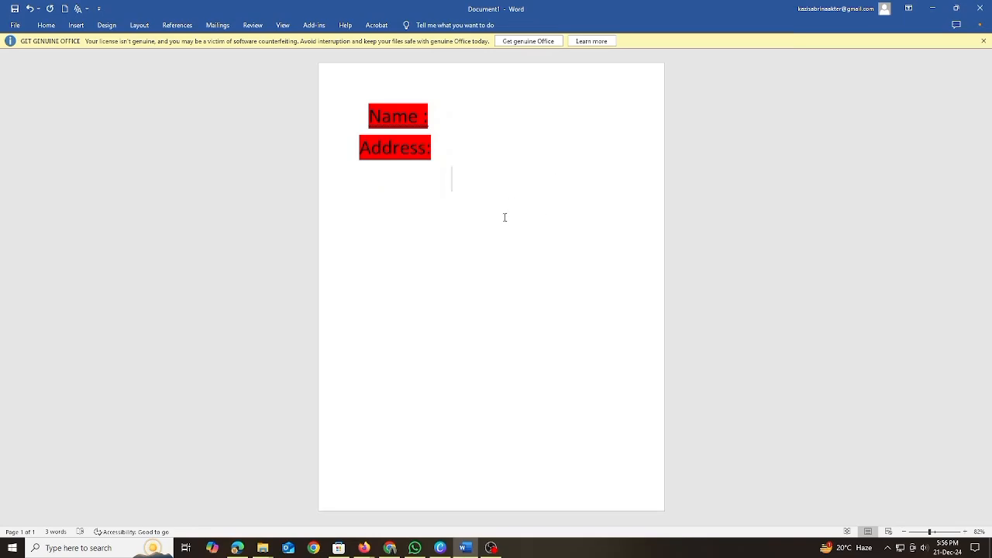
left_click(14, 8)
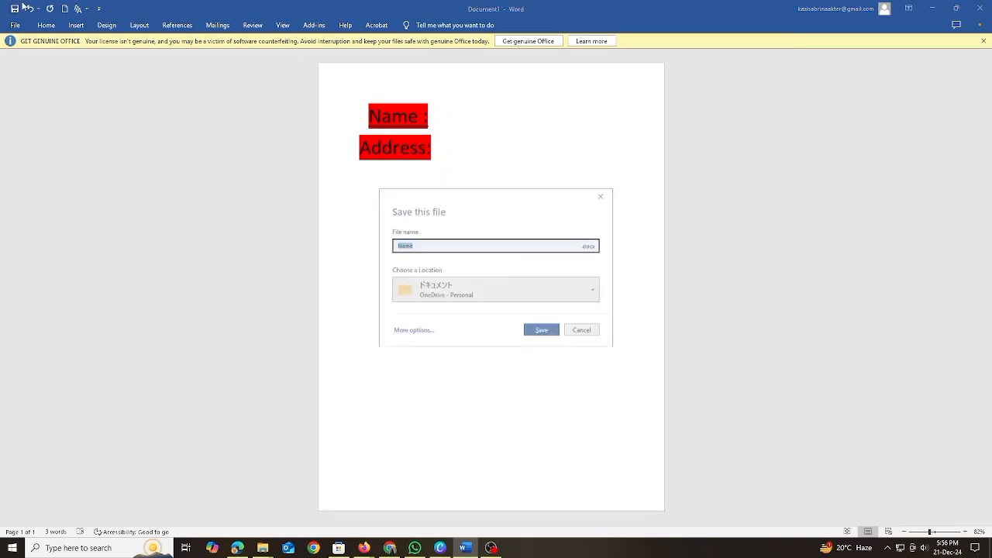
left_click(602, 195)
left_click(14, 9)
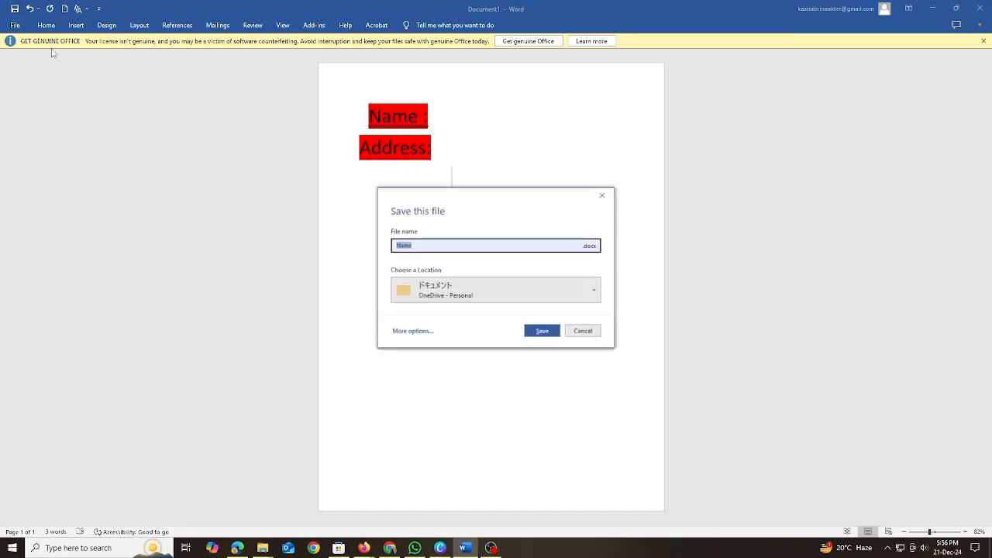
left_click(581, 332)
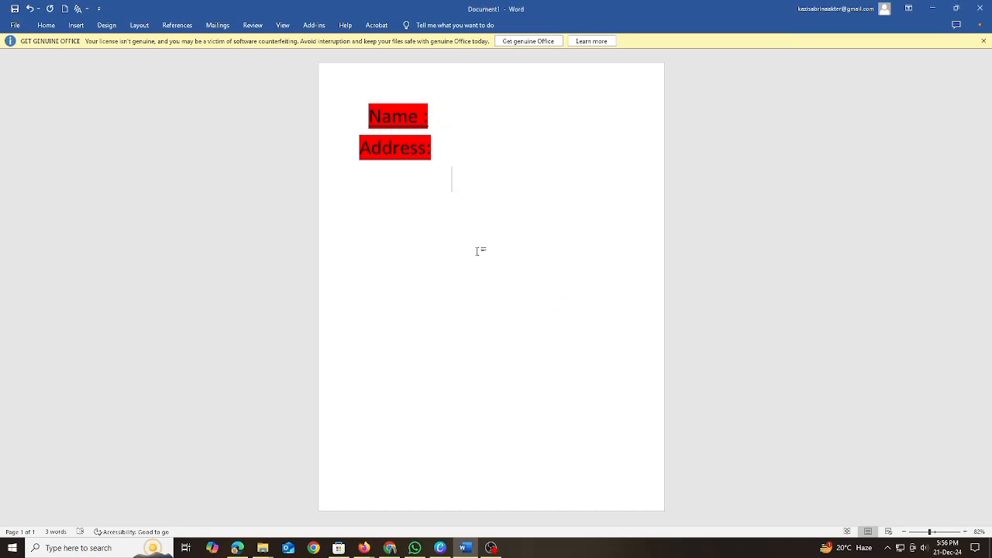
Save the document as Name.docx in the ドキュメント folder of the personal OneDrive.
left_click(7, 4)
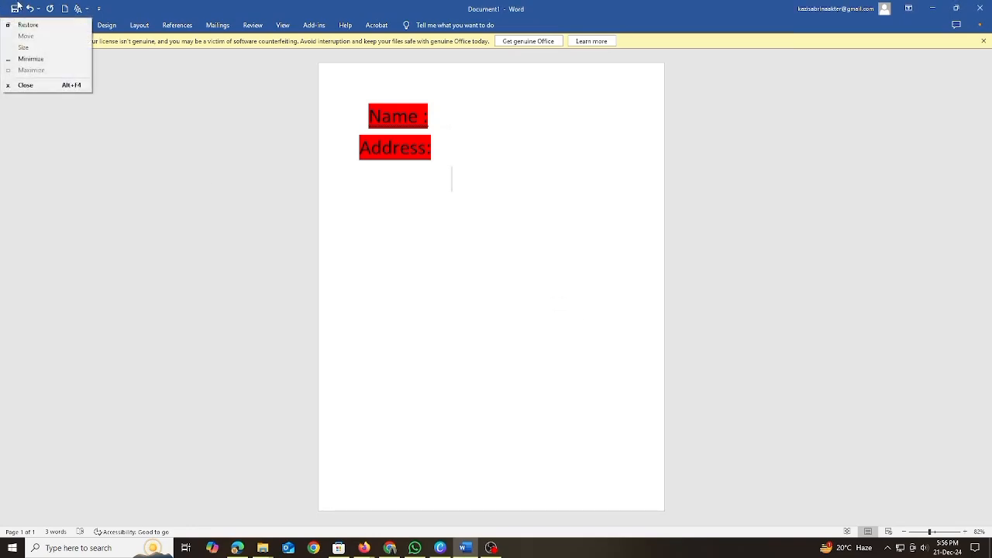
left_click(16, 8)
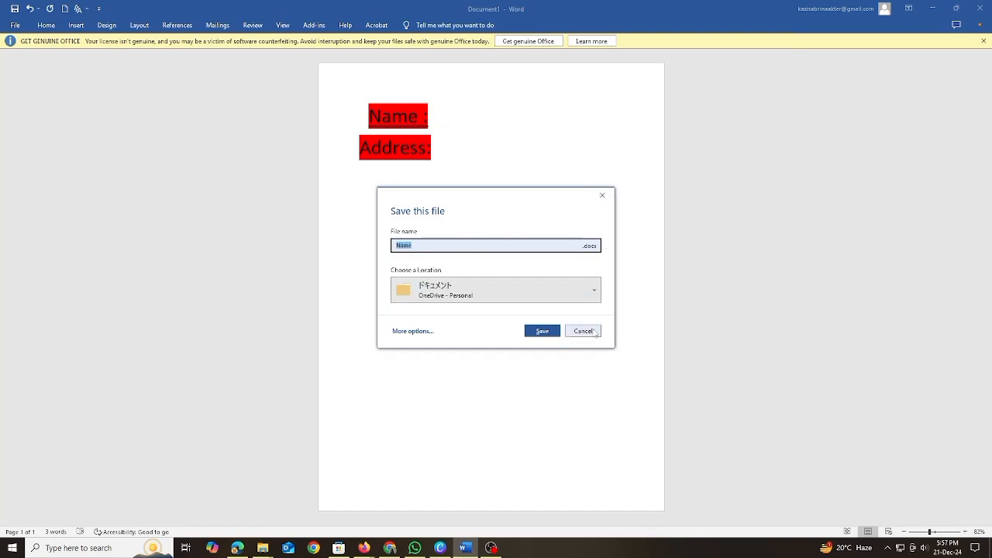
left_click(554, 334)
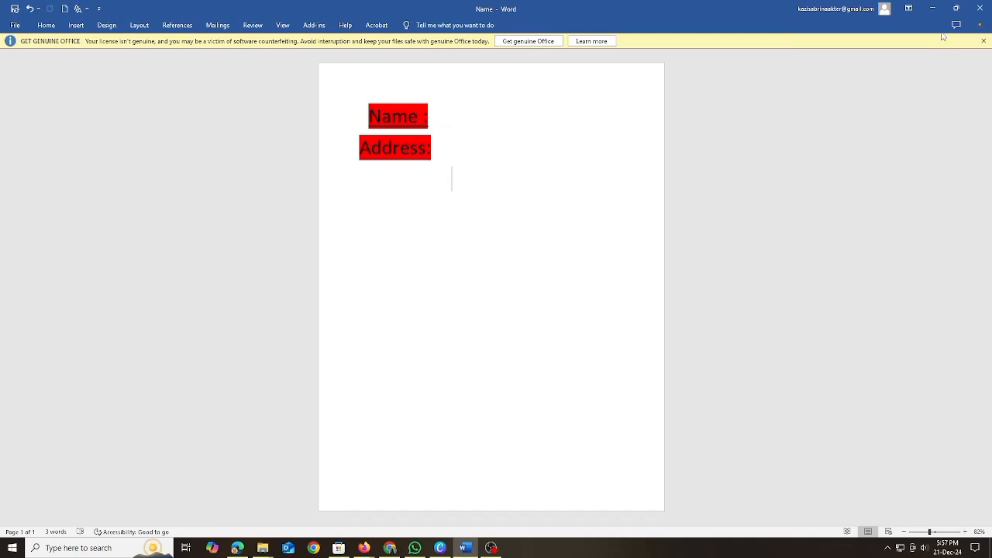
Create a new blank document and leave it unsaved.
left_click(15, 28)
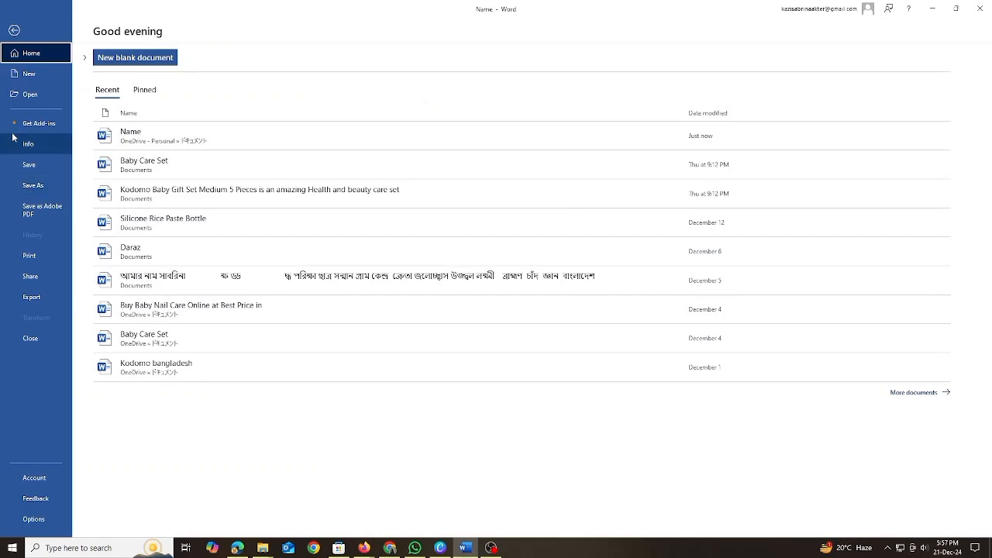
left_click(136, 61)
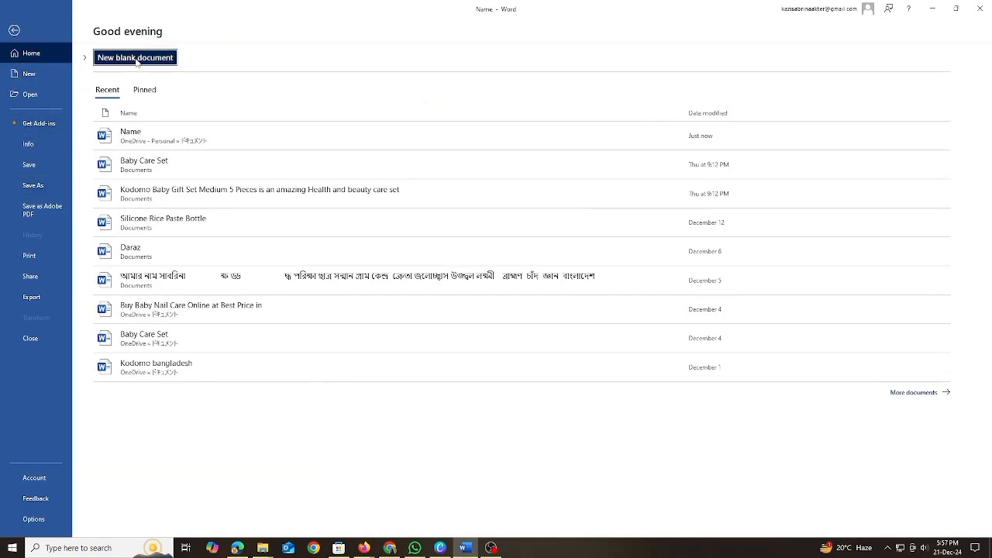
left_click(15, 9)
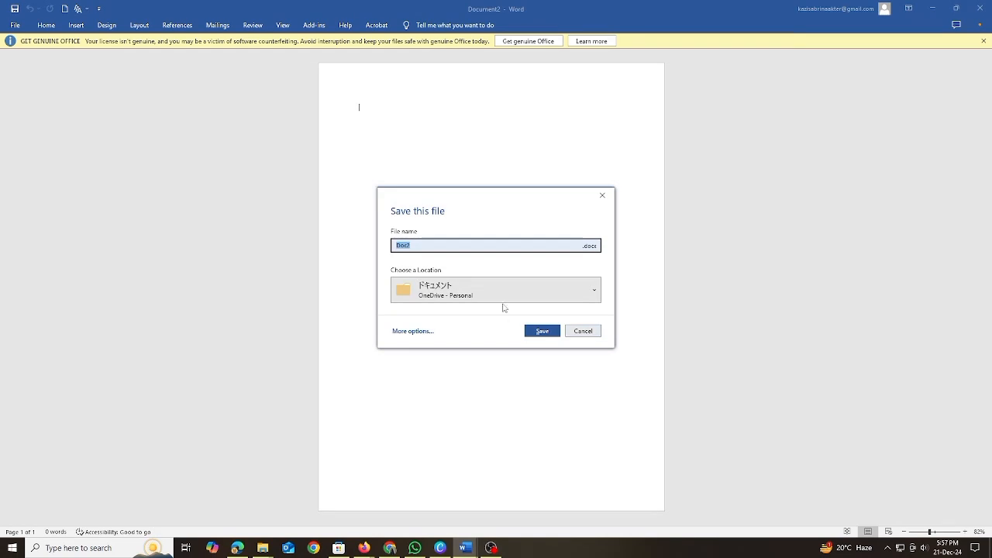
left_click(602, 195)
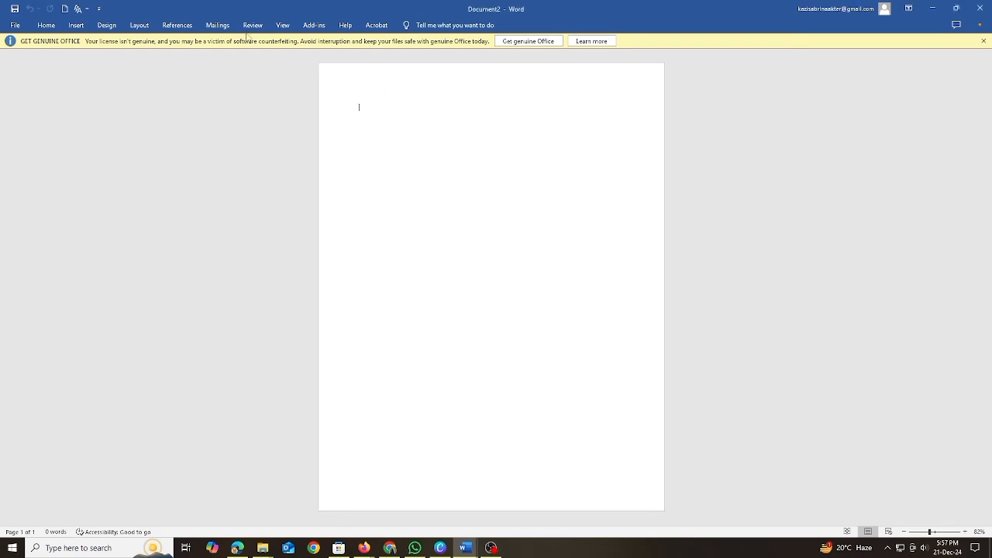
Browse the available document templates and create a new document from the Bold modern resume template.
left_click(14, 25)
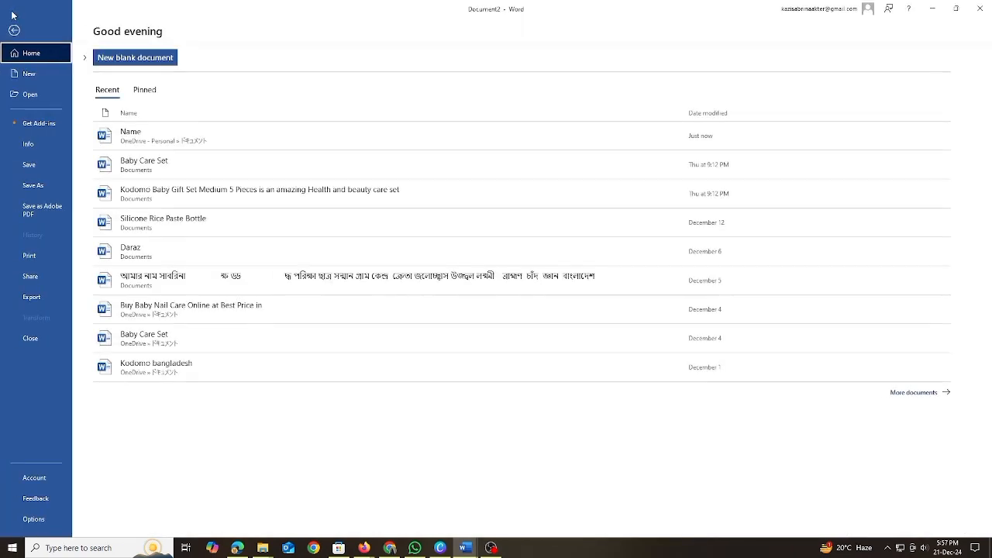
left_click(37, 95)
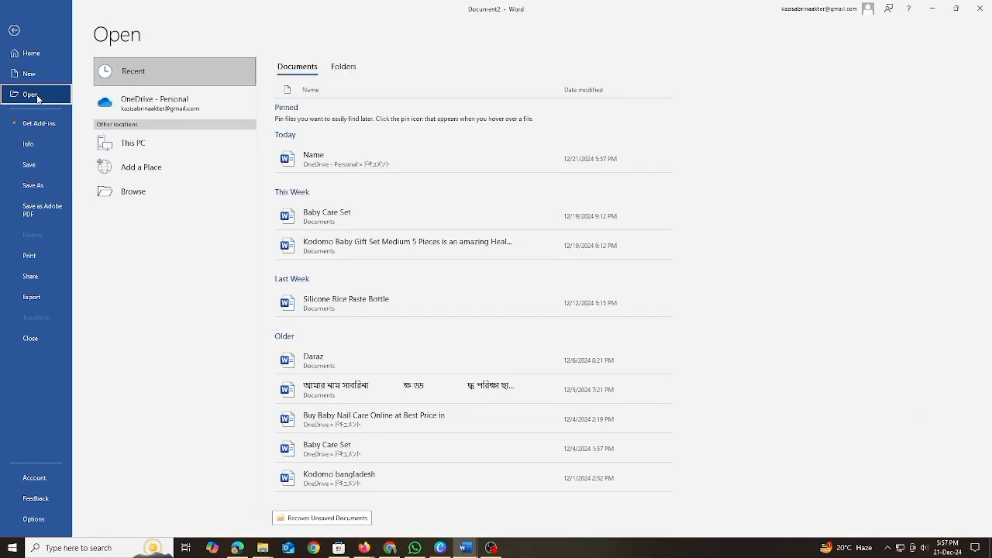
left_click(36, 77)
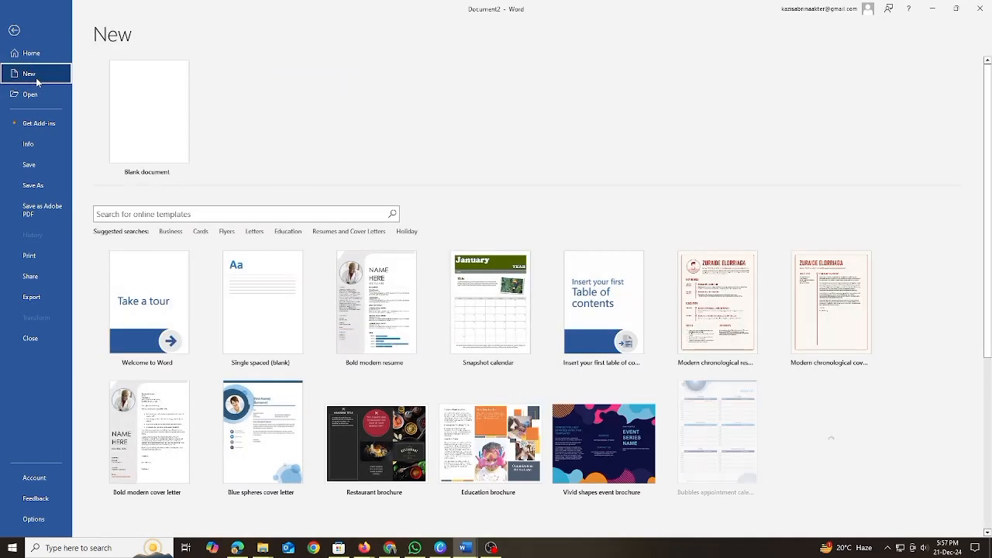
scroll(372, 263, "down", 2)
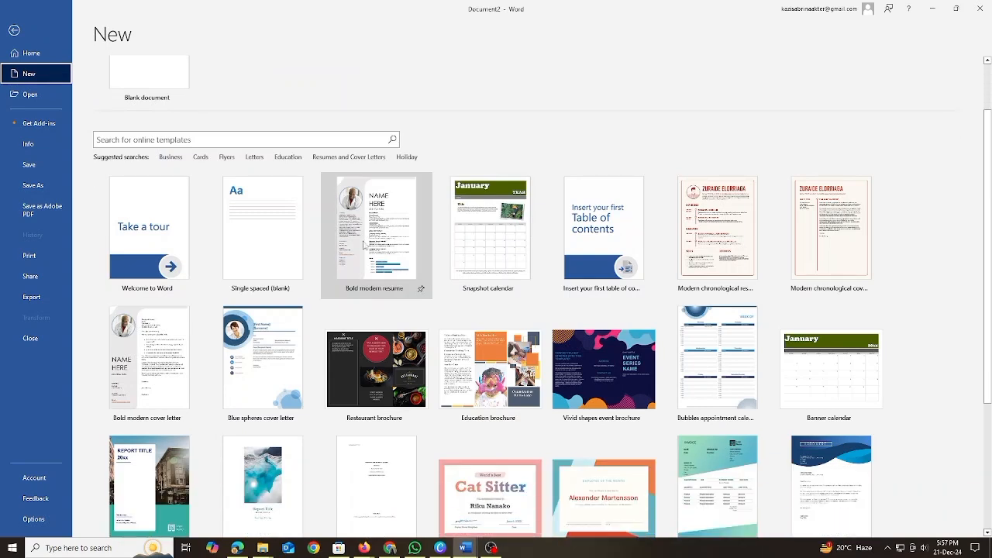
scroll(180, 277, "down", 2)
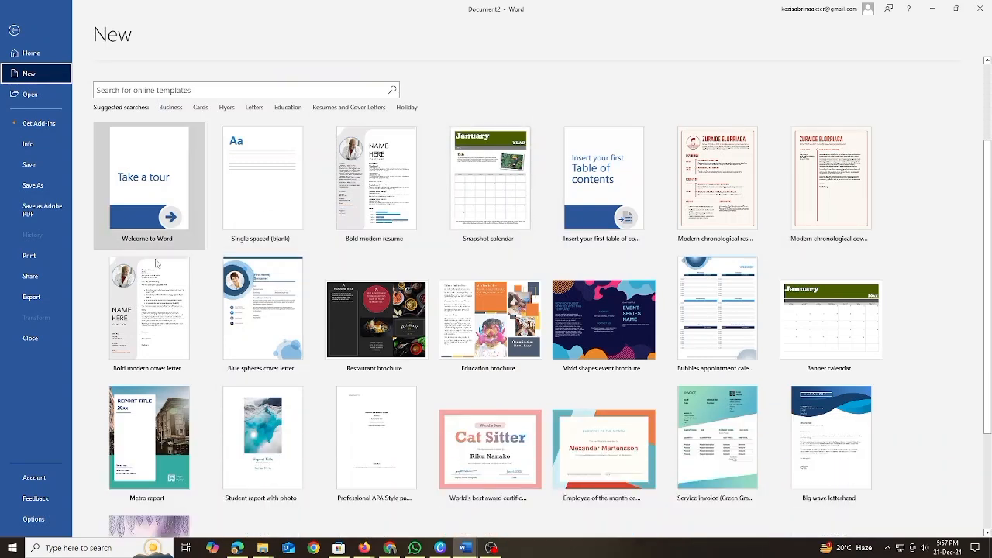
scroll(155, 372, "down", 2)
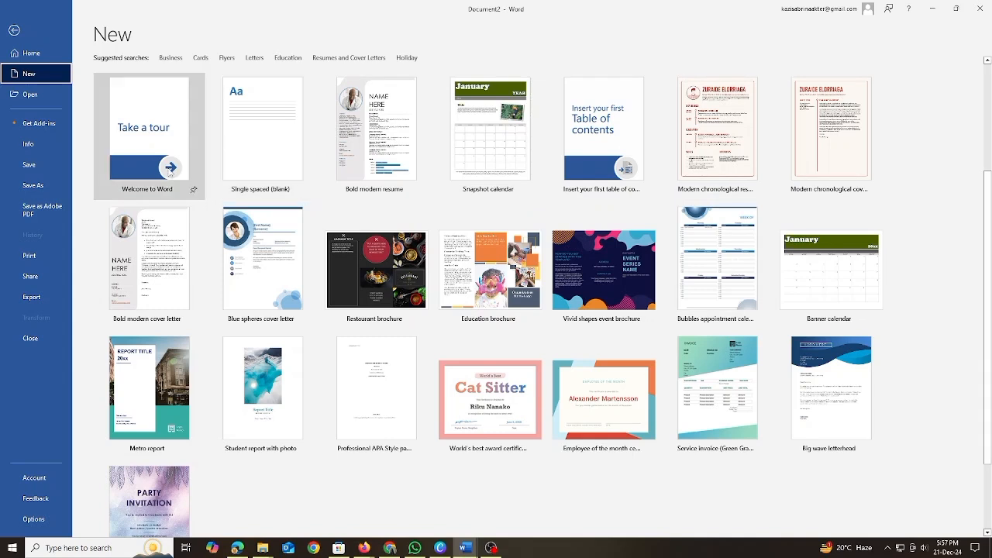
scroll(187, 303, "down", 1)
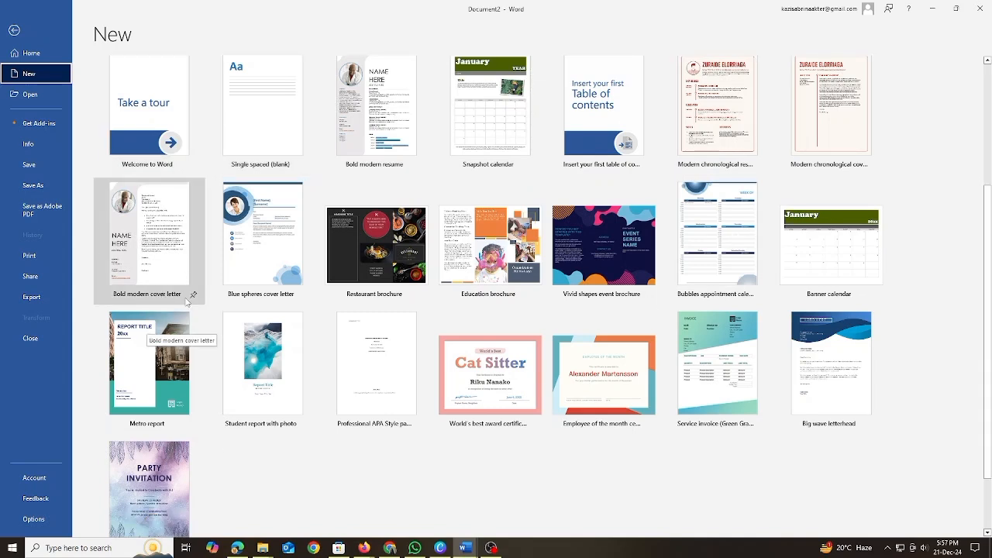
scroll(801, 360, "down", 2)
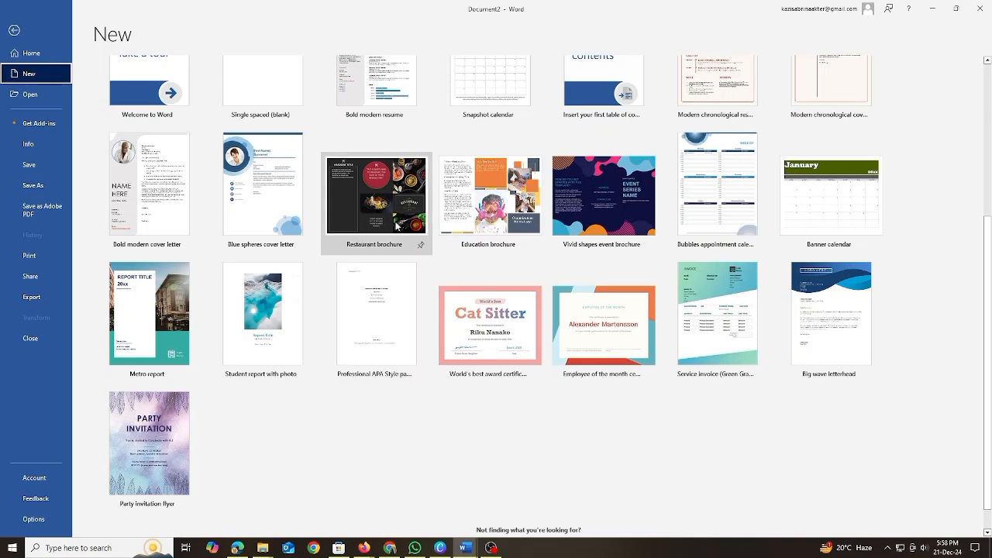
scroll(398, 248, "up", 1)
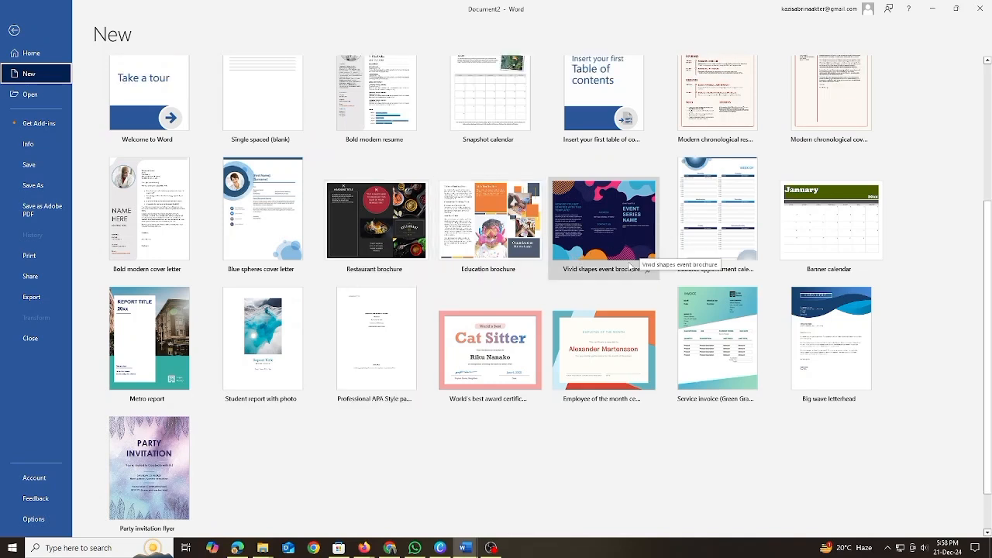
scroll(381, 271, "up", 2)
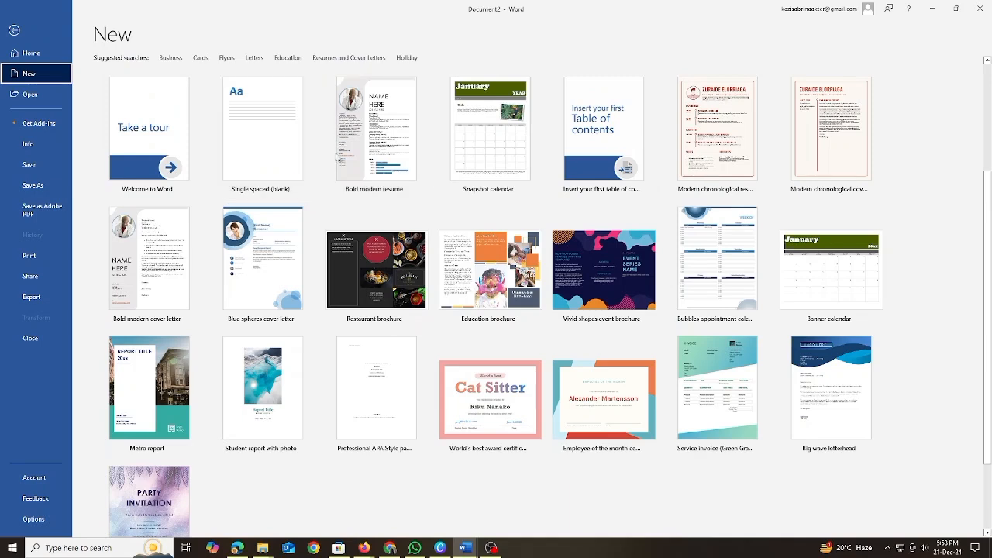
left_click(358, 172)
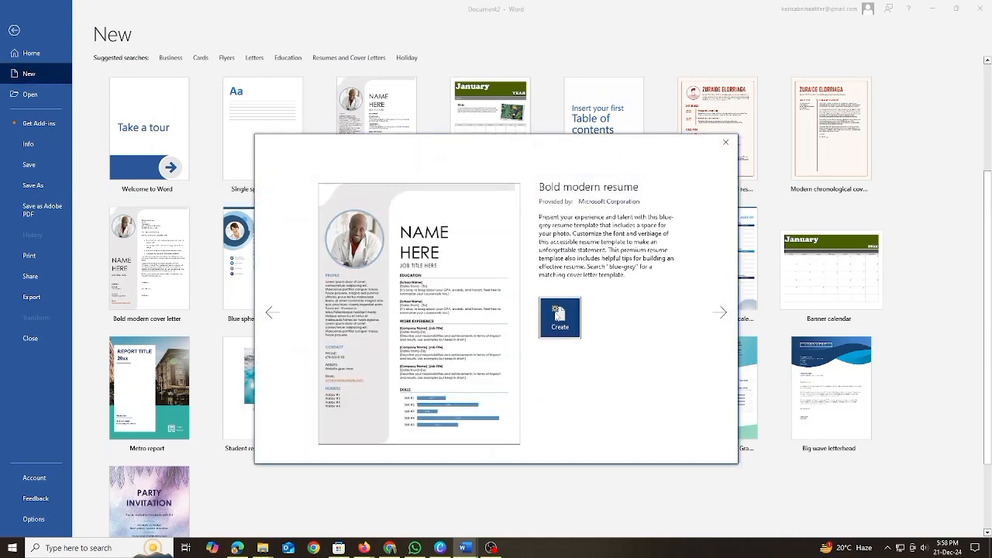
left_click(558, 314)
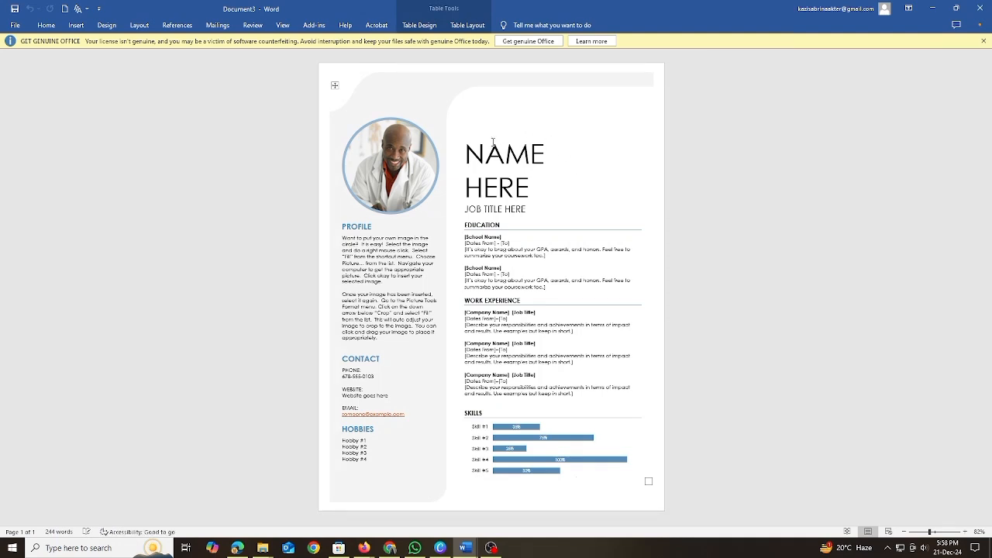
Replace the "NAME HERE" placeholder in the resume heading with the person's name.
left_click(535, 186)
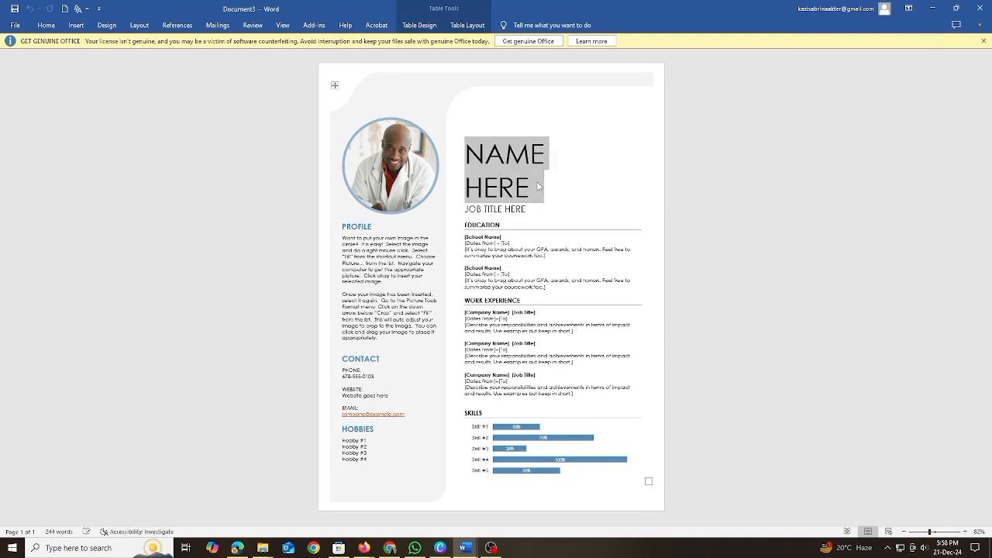
key("BackSpace")
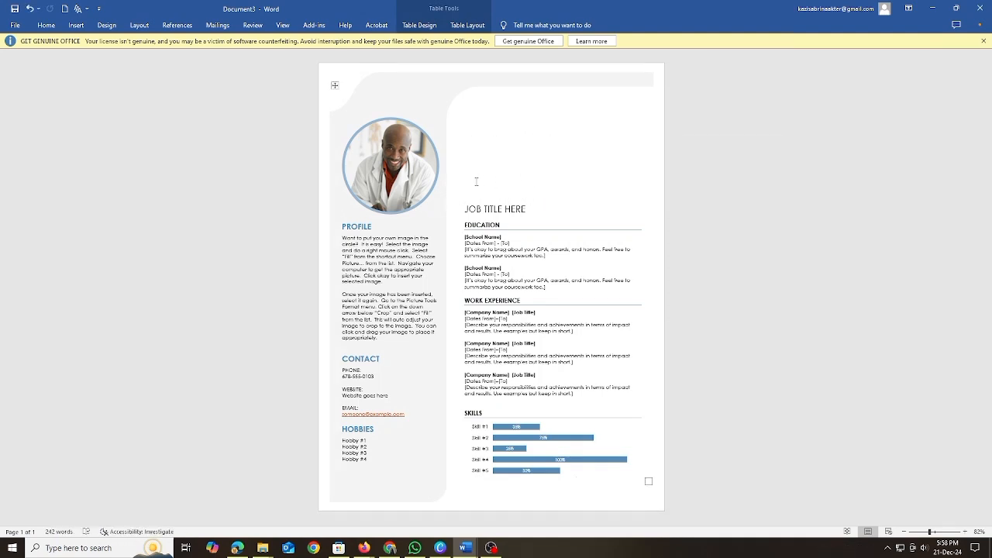
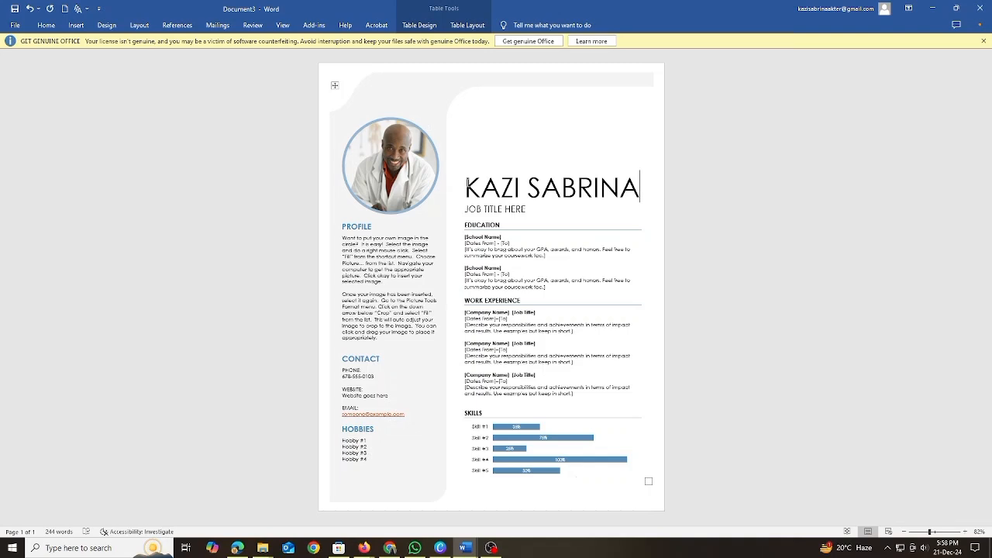
Change the font of the name in the resume heading to Times New Roman.
left_click_drag(459, 186, 516, 192)
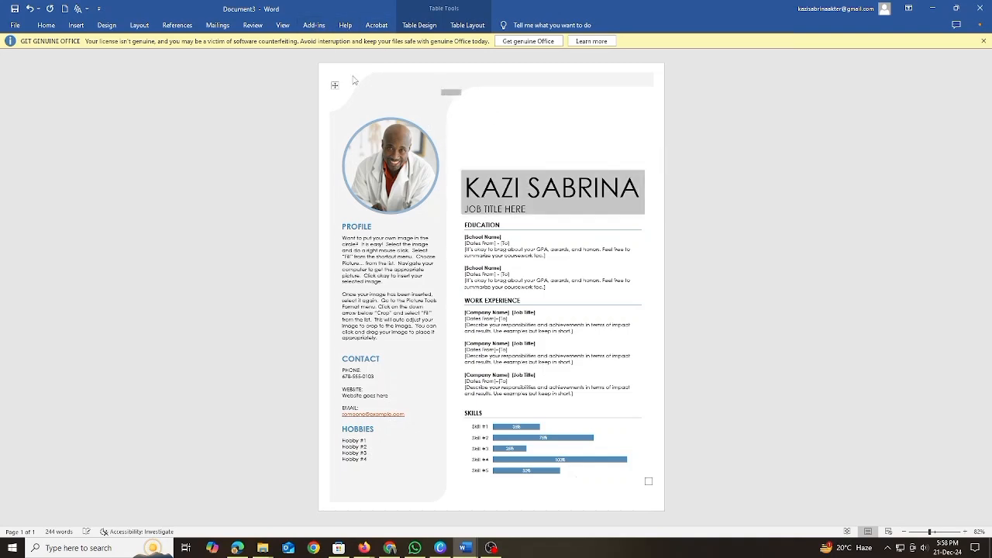
left_click(509, 197)
left_click_drag(461, 189, 643, 190)
left_click(633, 141)
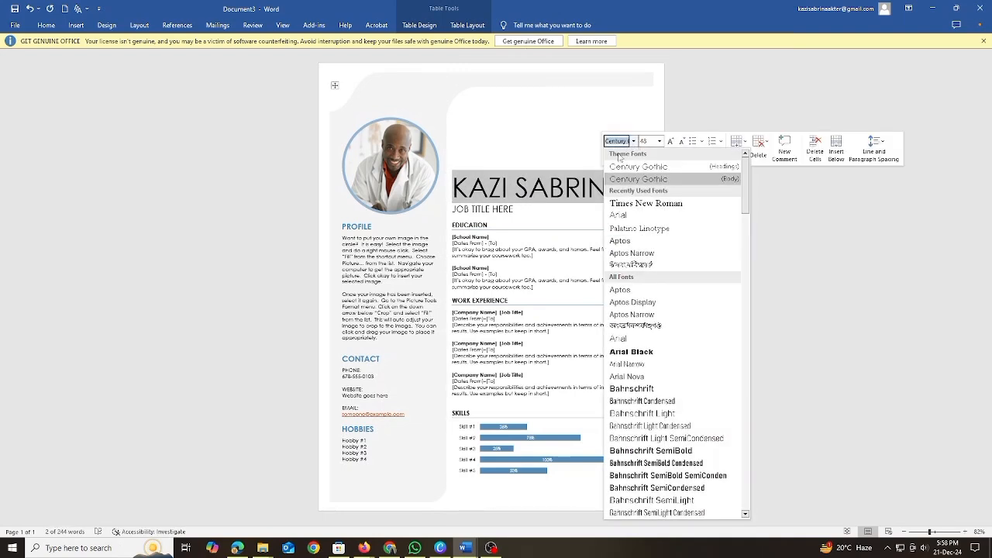
left_click(625, 206)
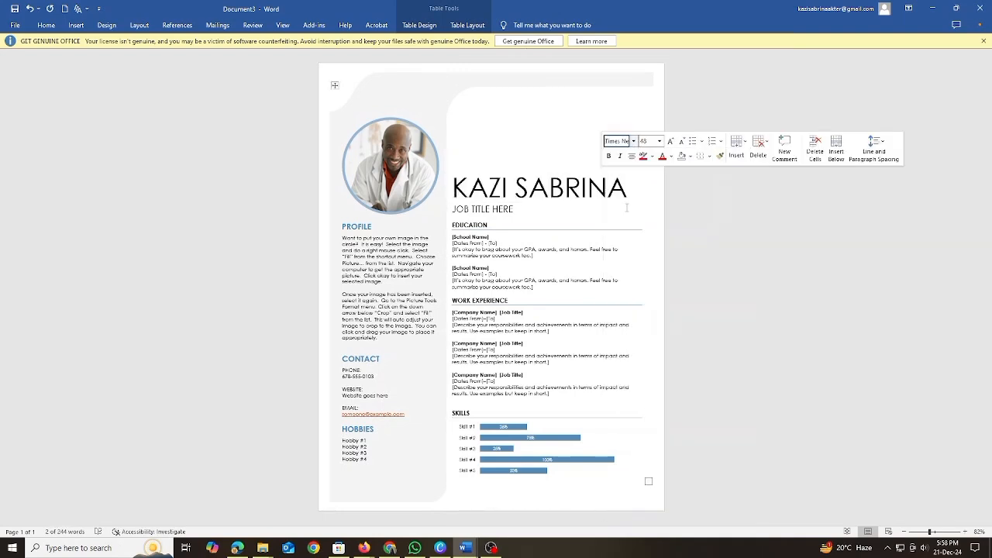
Try font sizes 28 and 72 on the name in the resume heading, and settle on size 20.
left_click(634, 141)
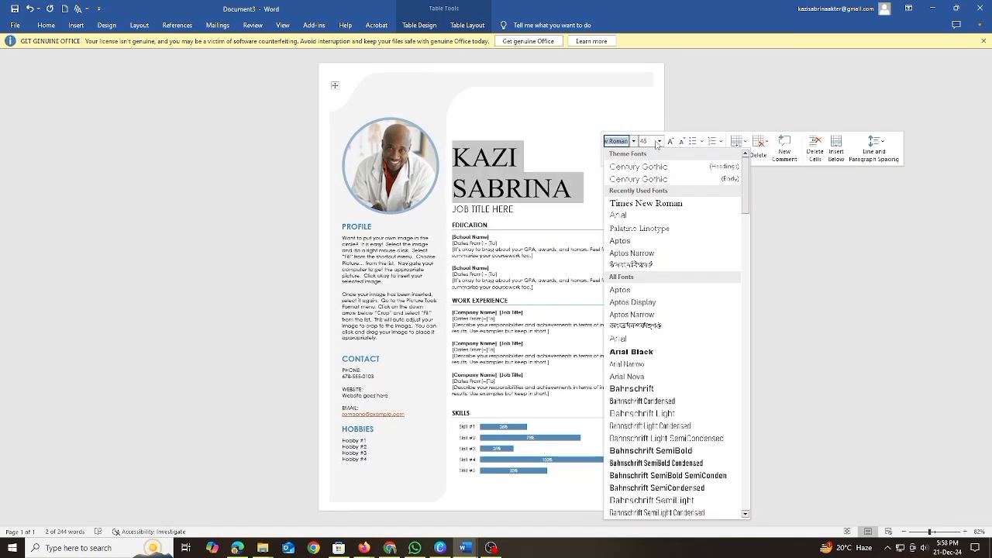
left_click(658, 141)
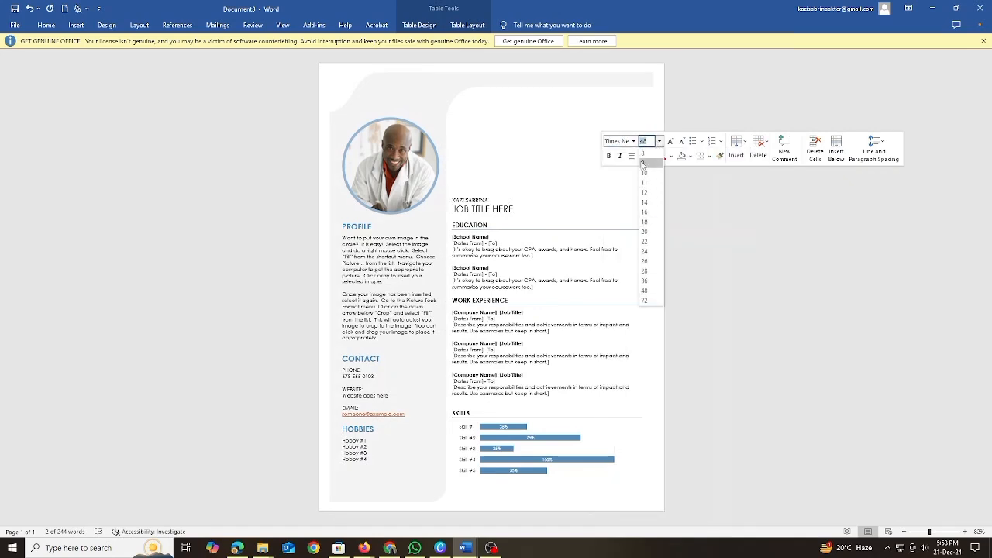
left_click(643, 271)
left_click(658, 141)
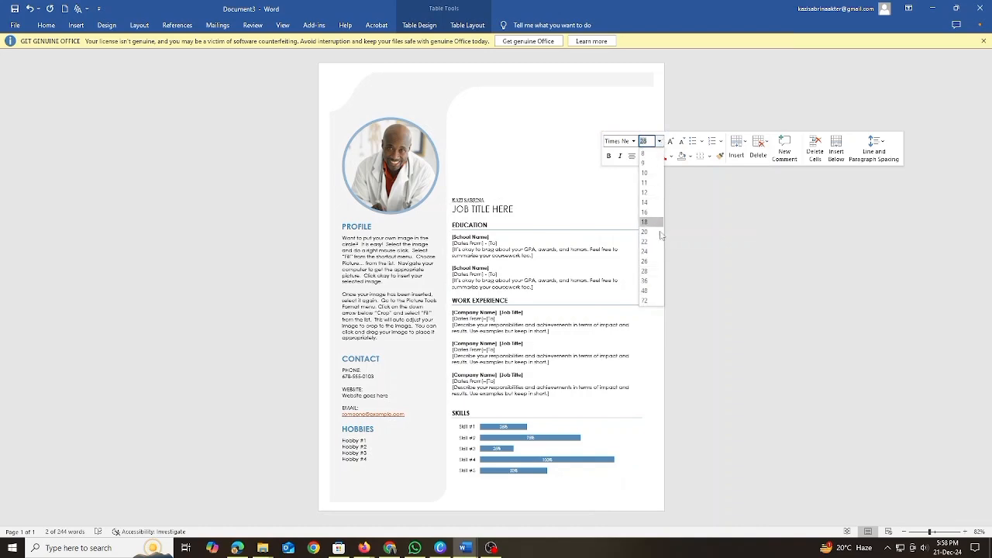
left_click(653, 301)
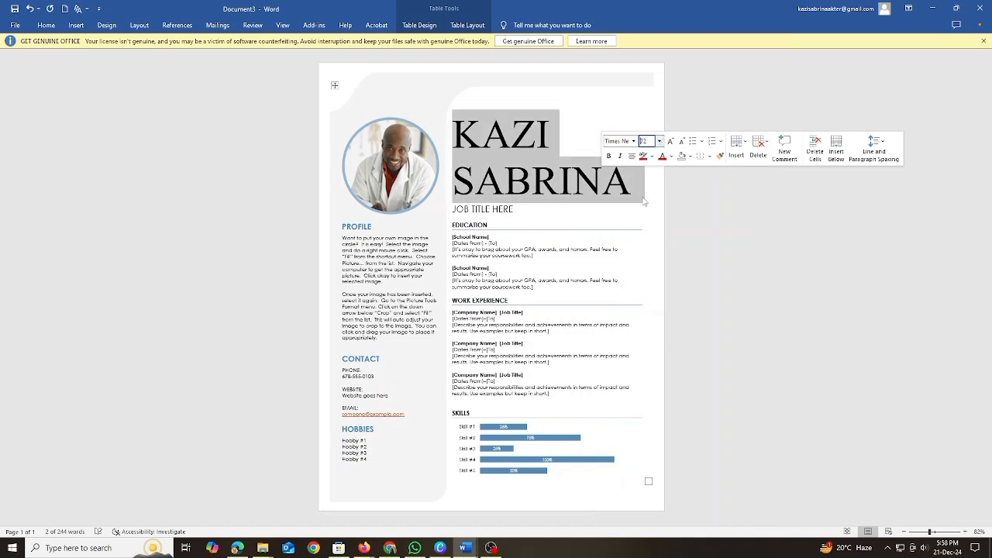
left_click(659, 141)
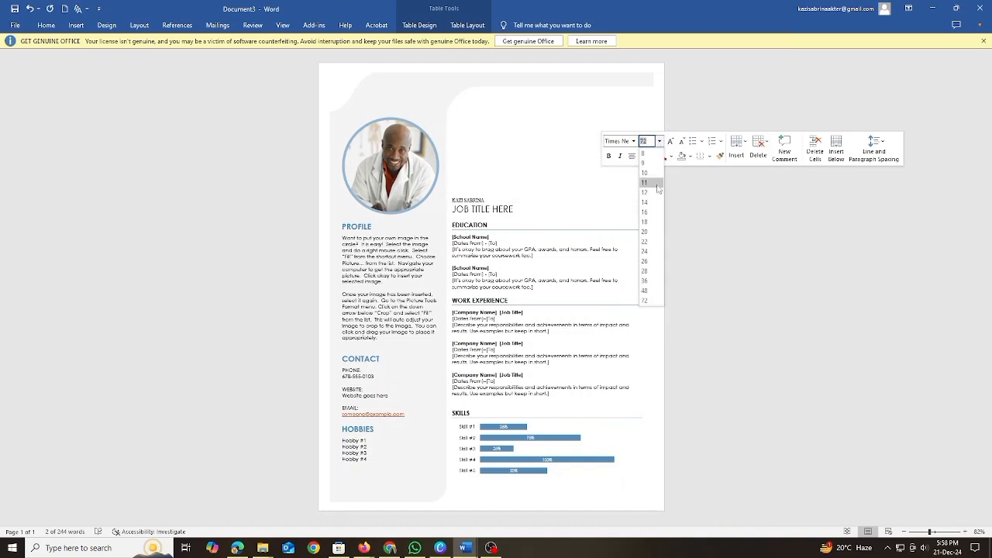
left_click(644, 231)
left_click(579, 203)
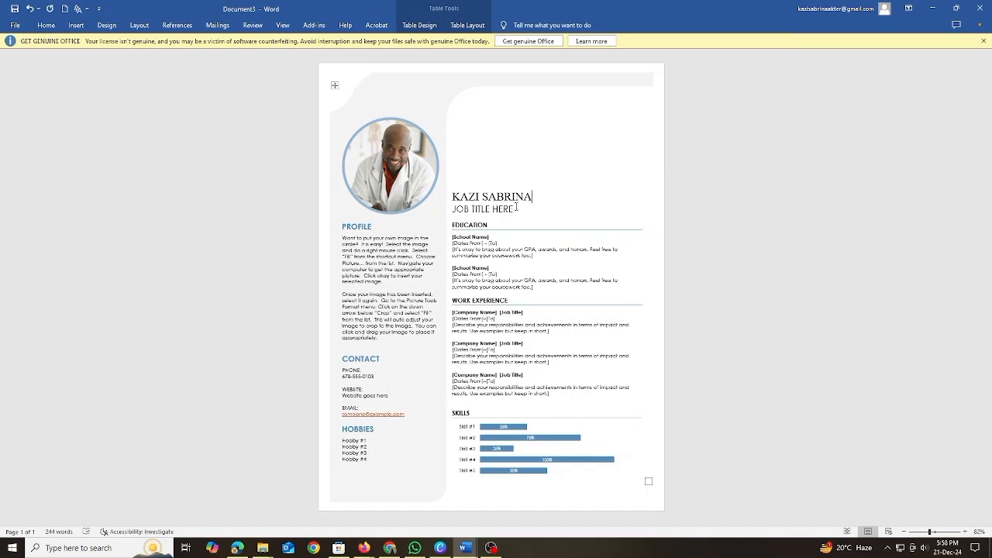
Cut the "JOB TITLE HERE" placeholder text from below the name.
left_click(516, 208)
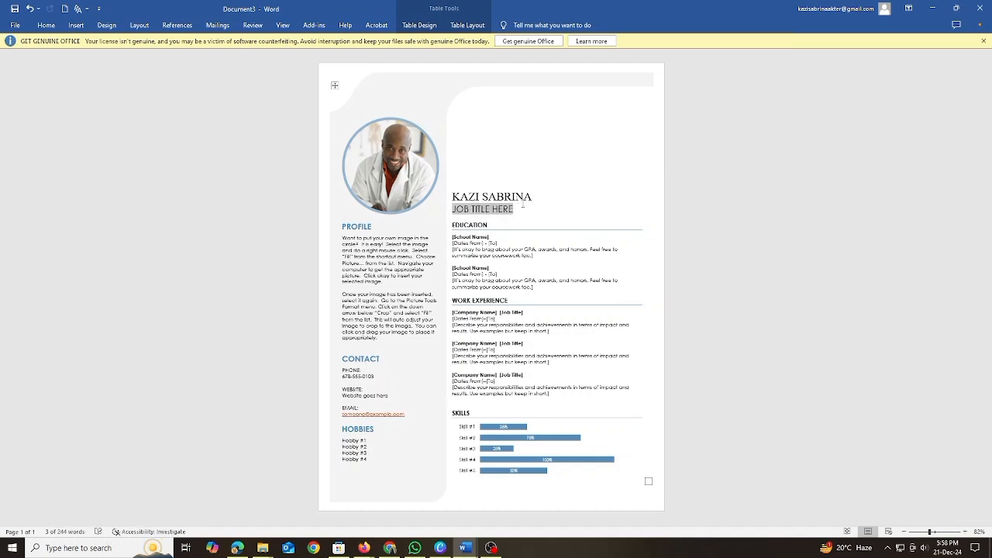
right_click(467, 211)
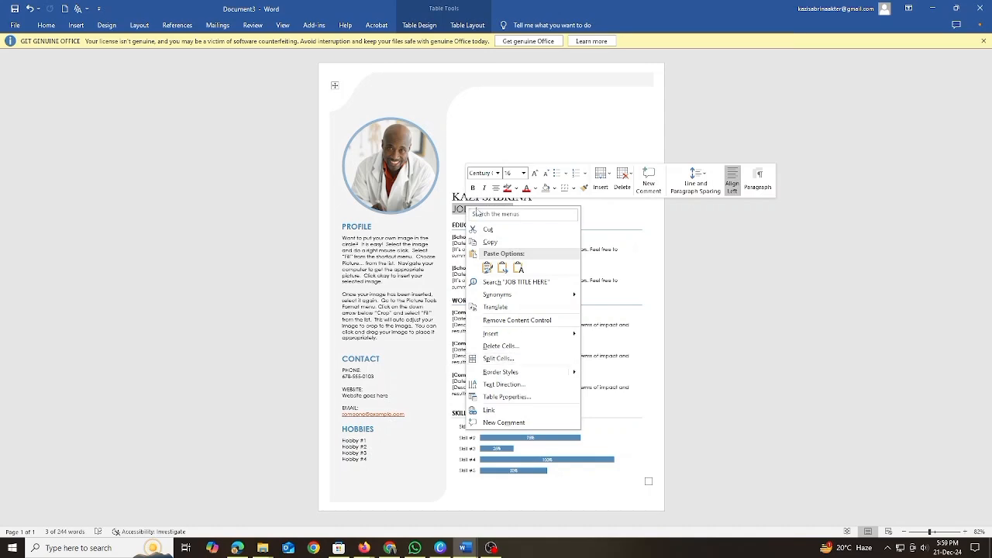
right_click(464, 215)
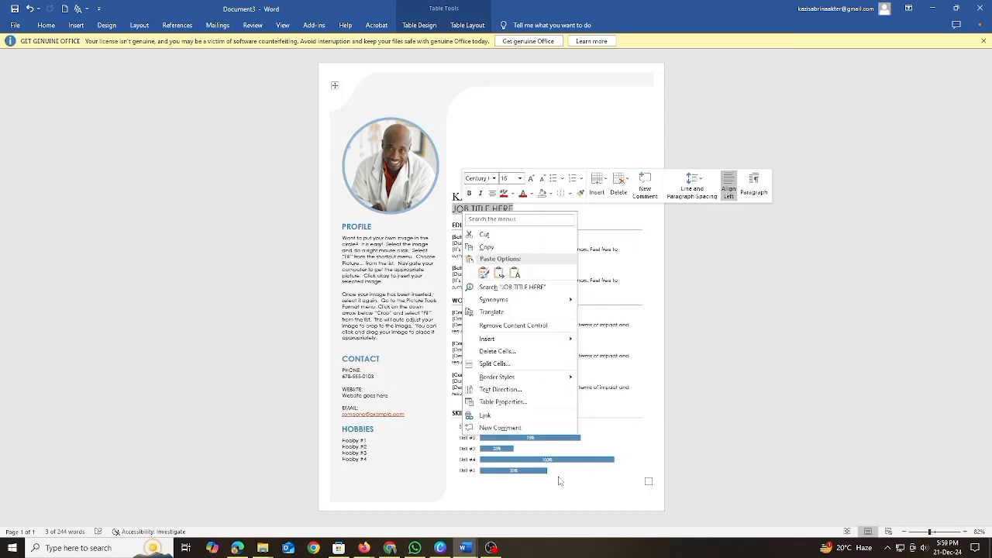
left_click(486, 243)
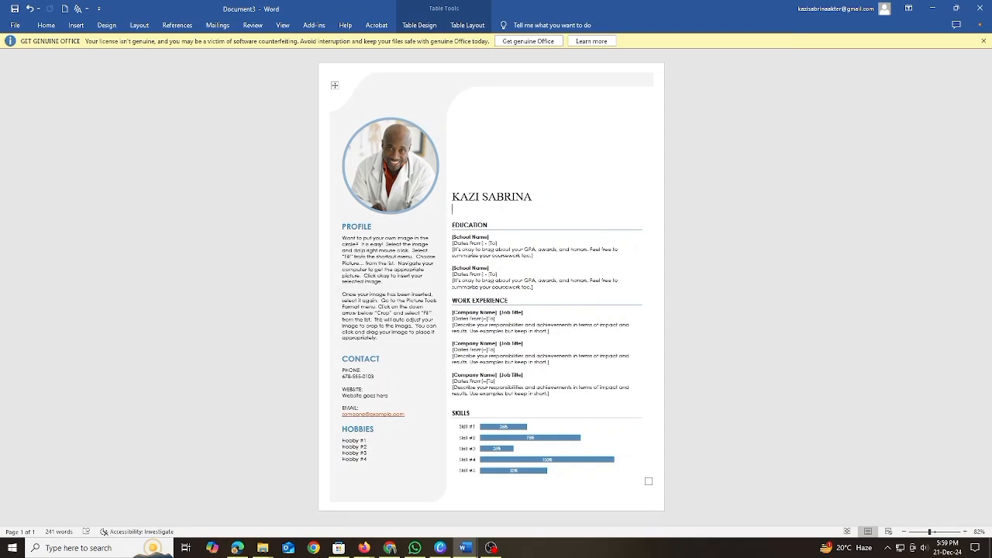
Try pasting the cut text as a picture into the circular profile photo and rotating the pasted picture.
triple_click(355, 249)
left_click(367, 158)
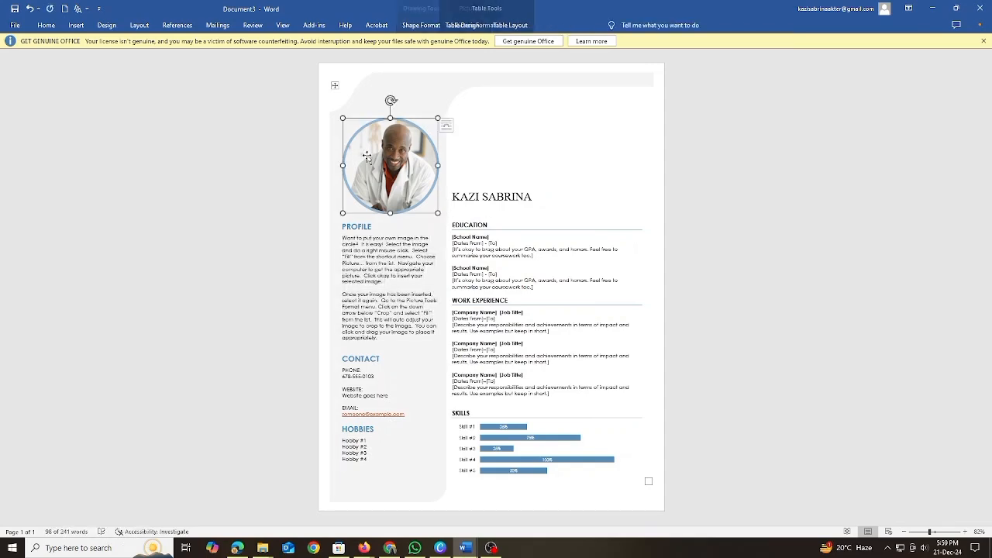
right_click(369, 159)
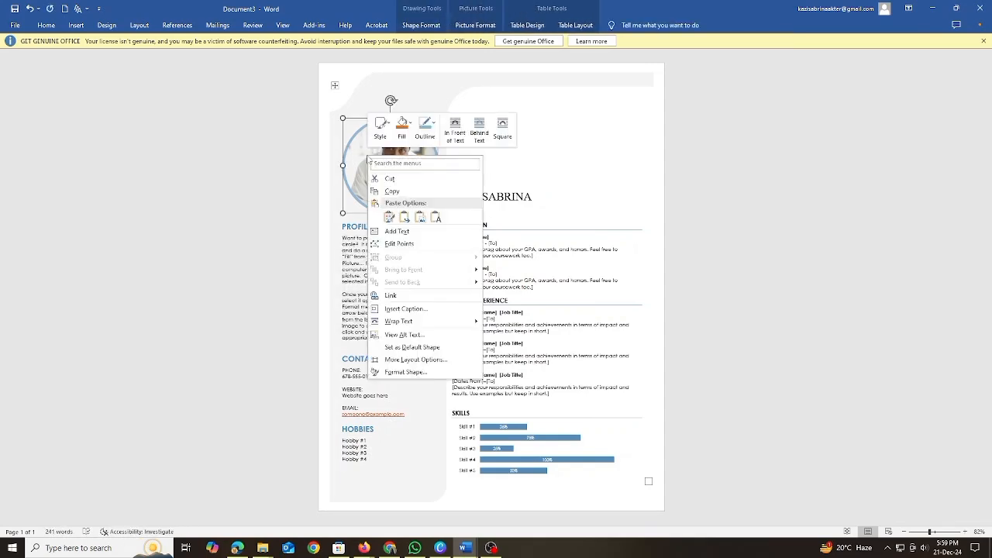
left_click(362, 159)
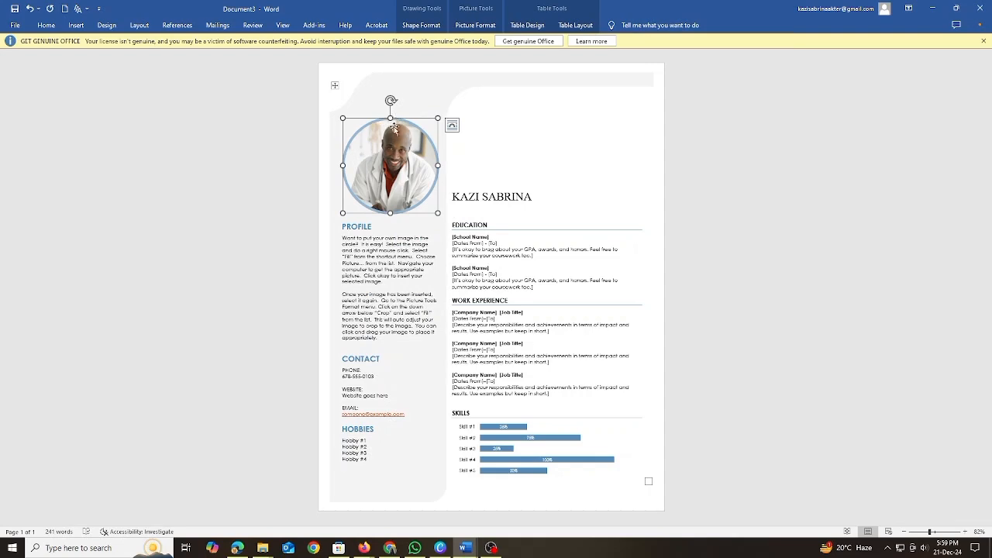
right_click(387, 169)
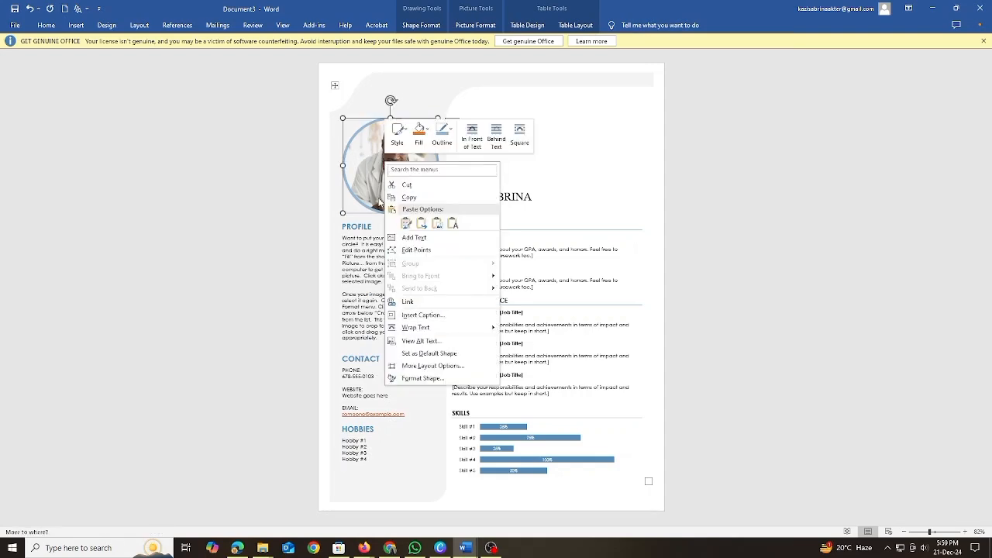
left_click(435, 221)
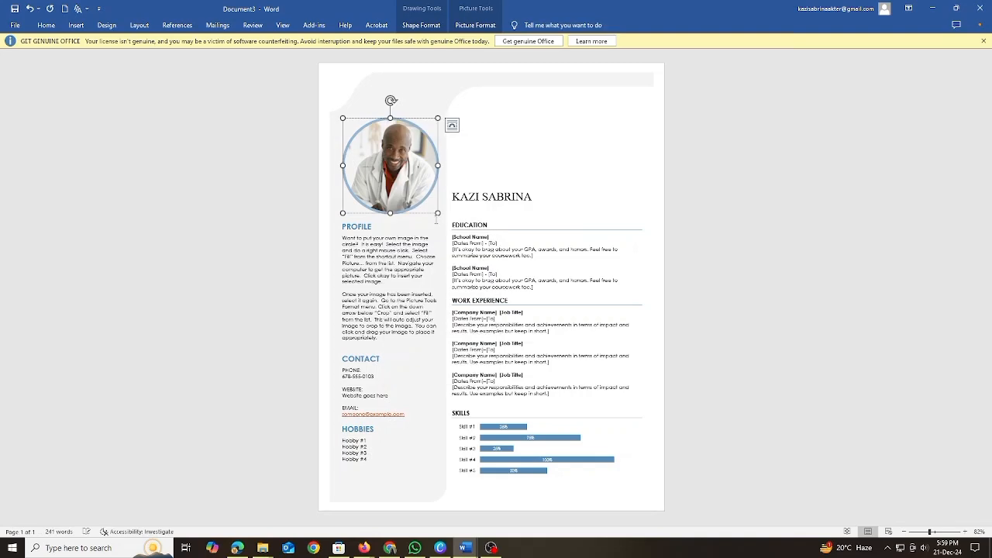
right_click(420, 190)
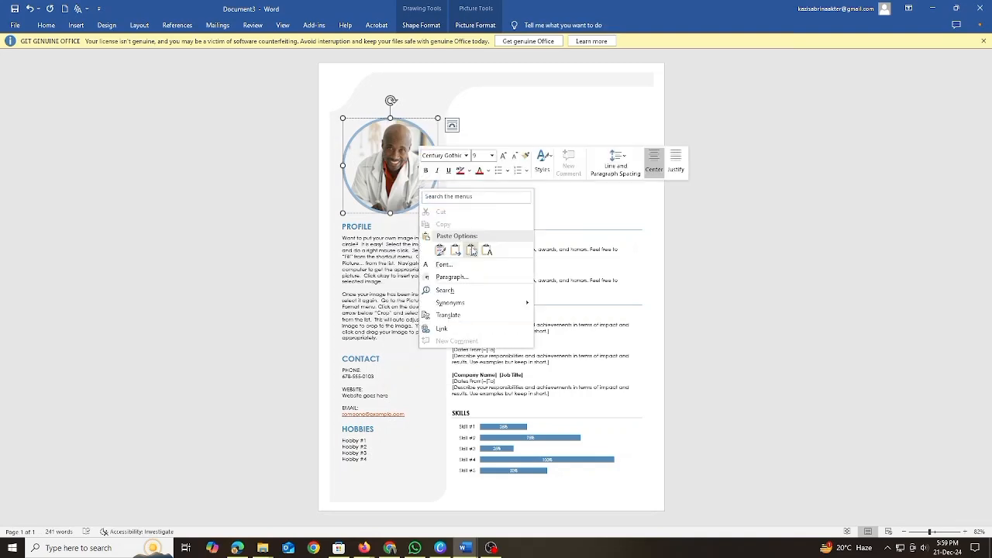
left_click(398, 186)
left_click(398, 186)
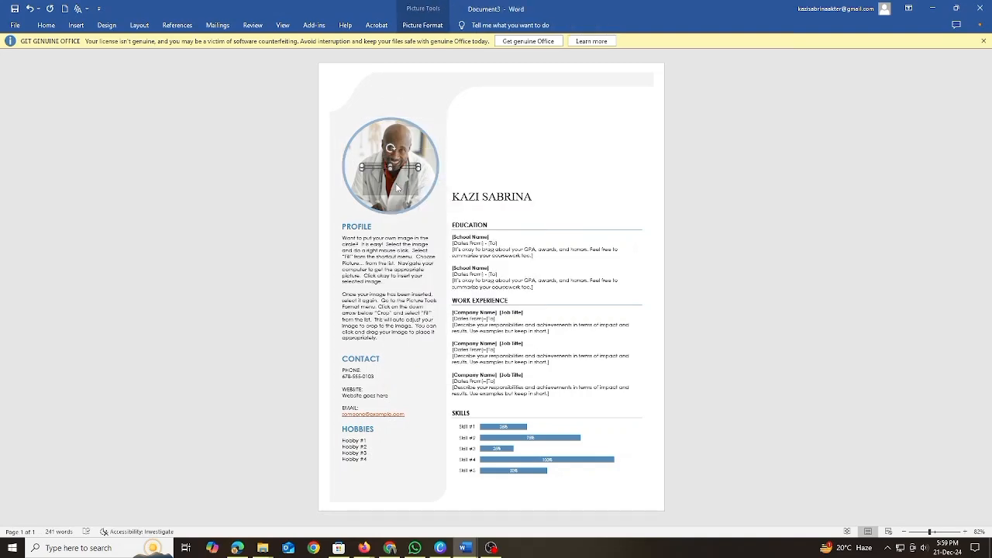
left_click_drag(390, 152, 414, 158)
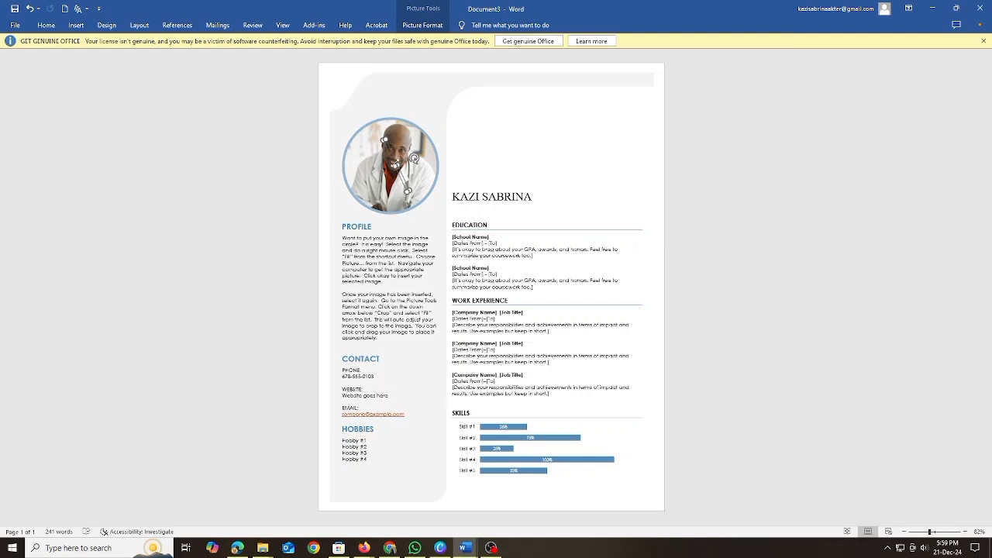
Undo the rotation and the pasting of the picture inside the circular profile photo.
key("ctrl+z")
key("ctrl+z")
key("ctrl+z")
Cut the circular profile photo out of the resume.
left_click(398, 153)
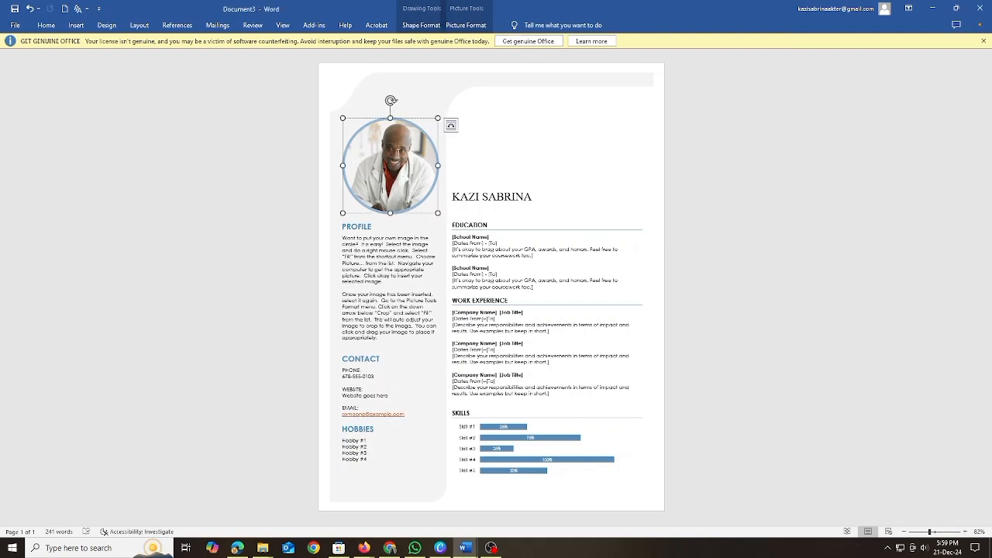
right_click(398, 153)
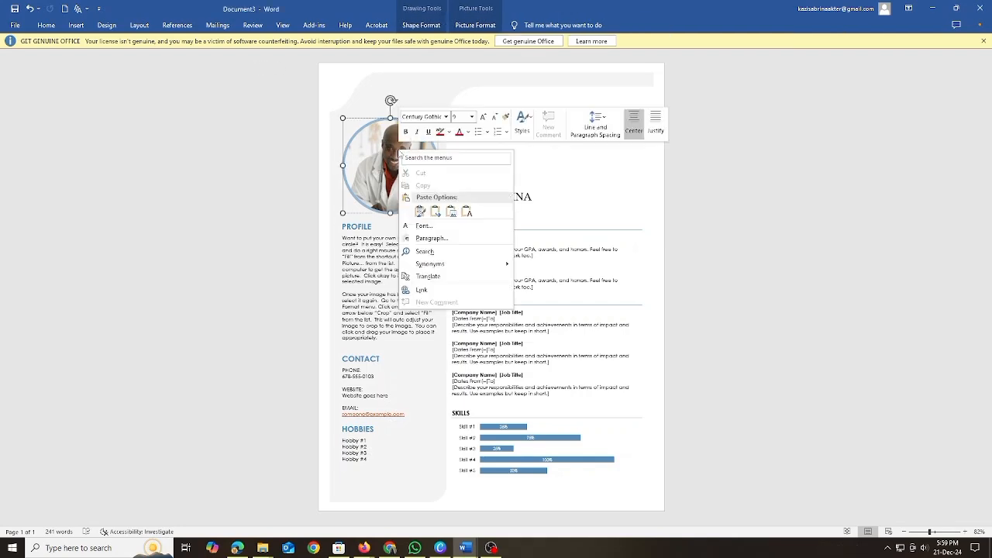
right_click(360, 154)
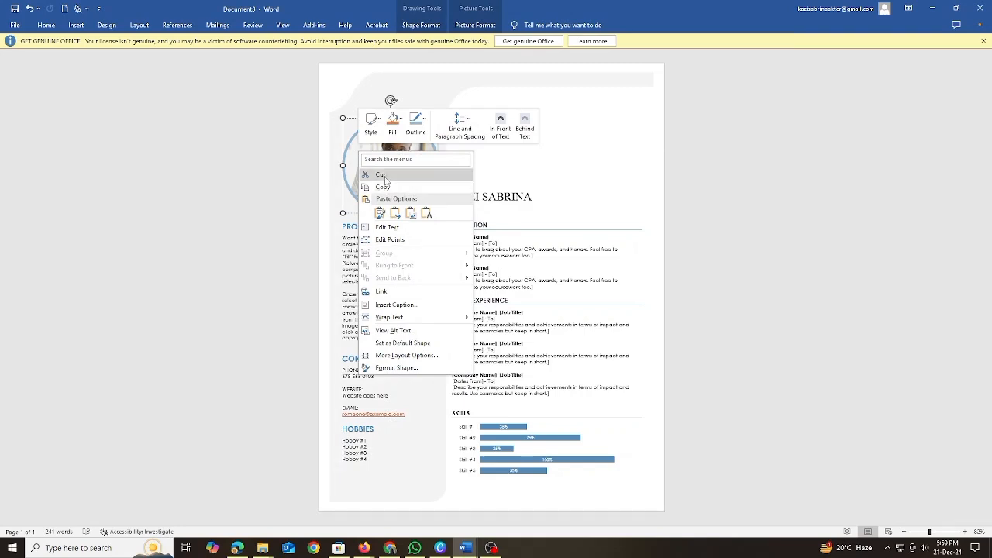
left_click(385, 178)
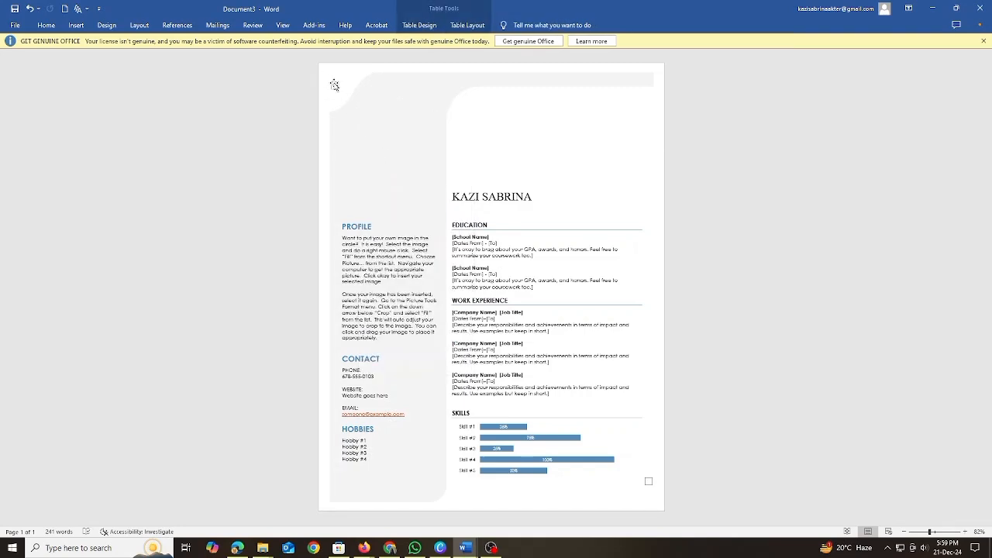
Move the resume's layout table slightly down the page, realigning it with the left edge of the sidebar.
left_click_drag(333, 85, 409, 186)
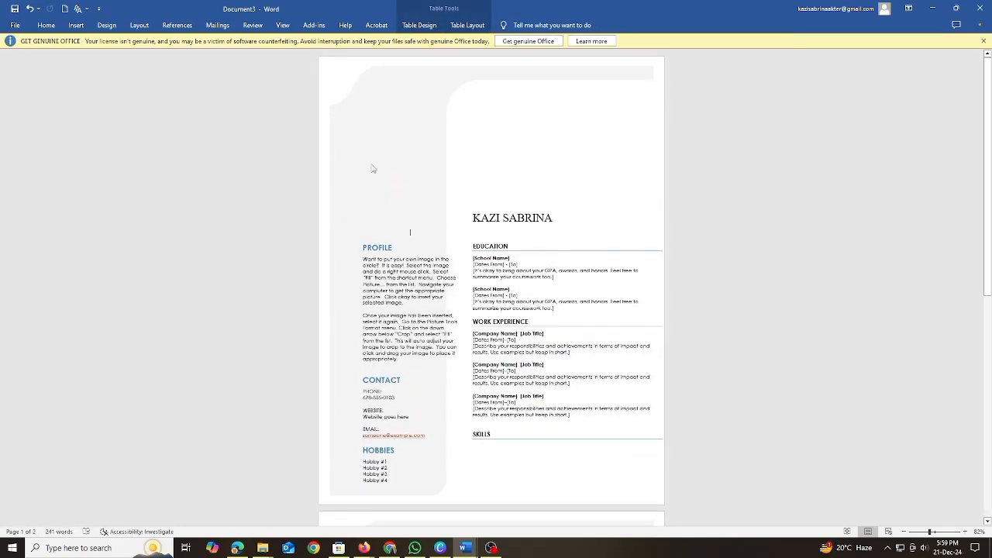
left_click(335, 89)
left_click_drag(355, 107, 332, 98)
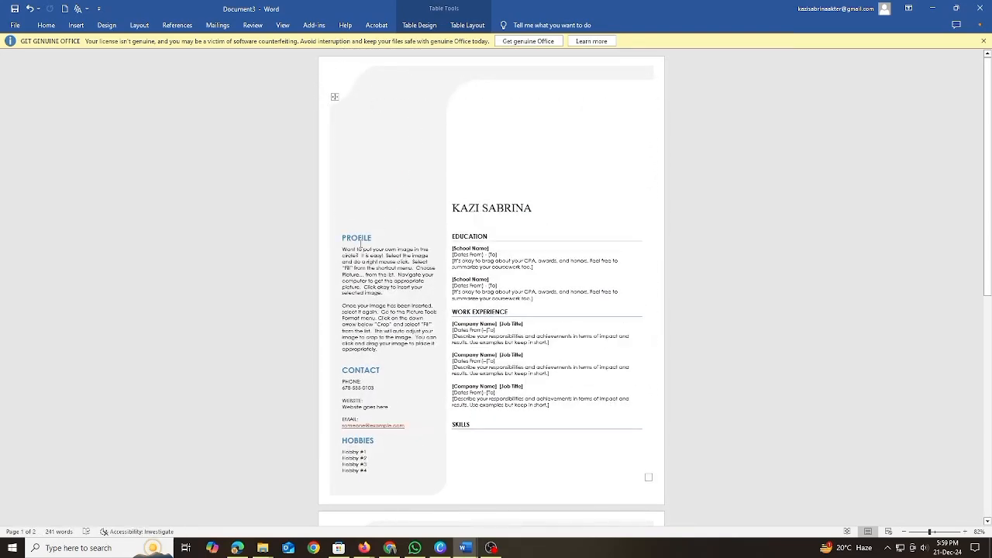
Examine the editable placeholder text in the resume's Profile, Work Experience, Contact, Hobbies and Skills sections.
left_click(336, 246)
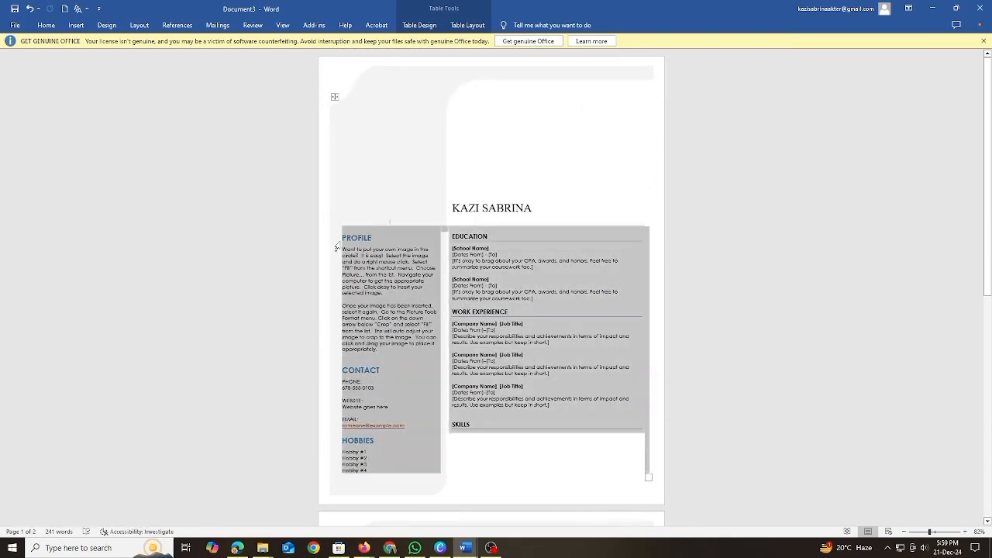
left_click(388, 281)
left_click_drag(385, 360, 356, 264)
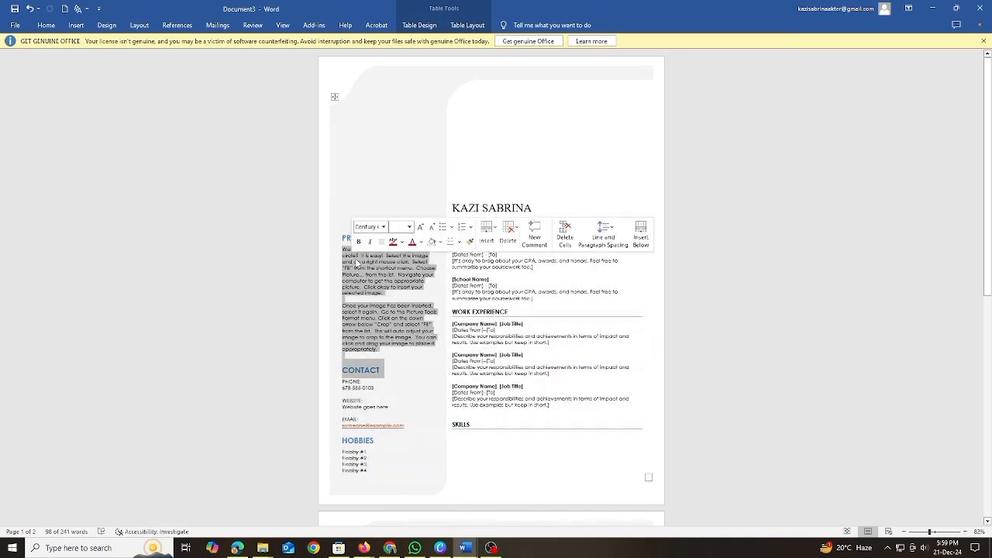
left_click(358, 264)
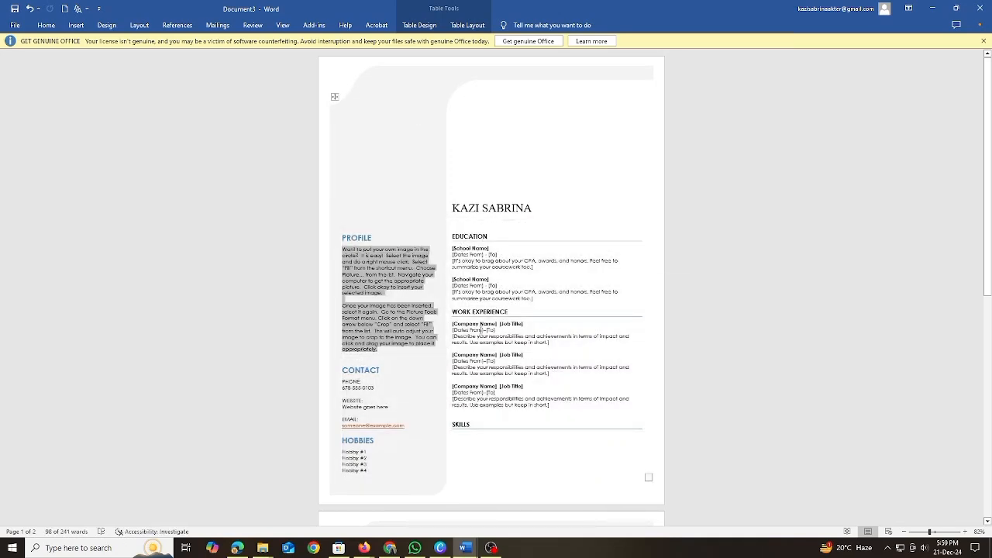
left_click(484, 329)
left_click(467, 361)
left_click(364, 391)
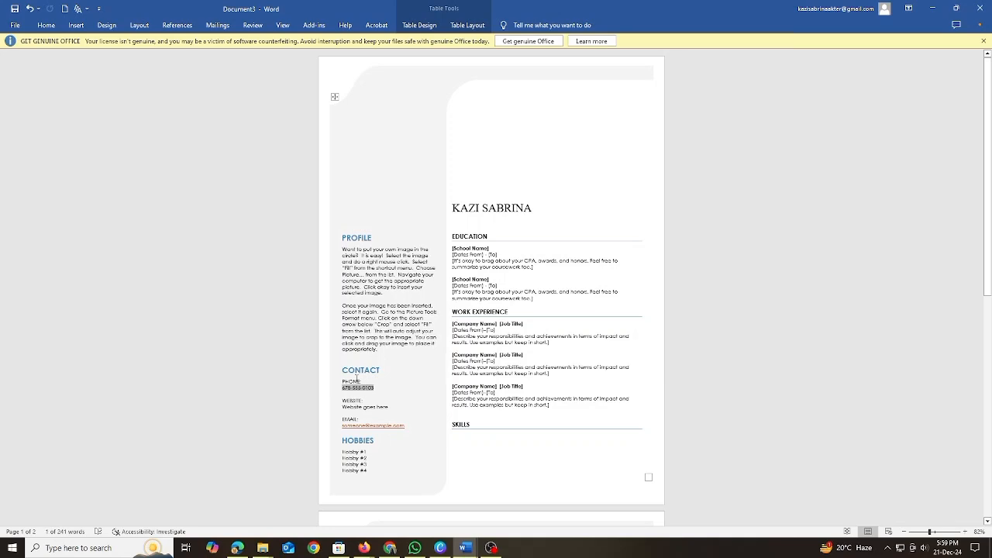
double_click(355, 371)
left_click(354, 463)
double_click(402, 436)
double_click(462, 424)
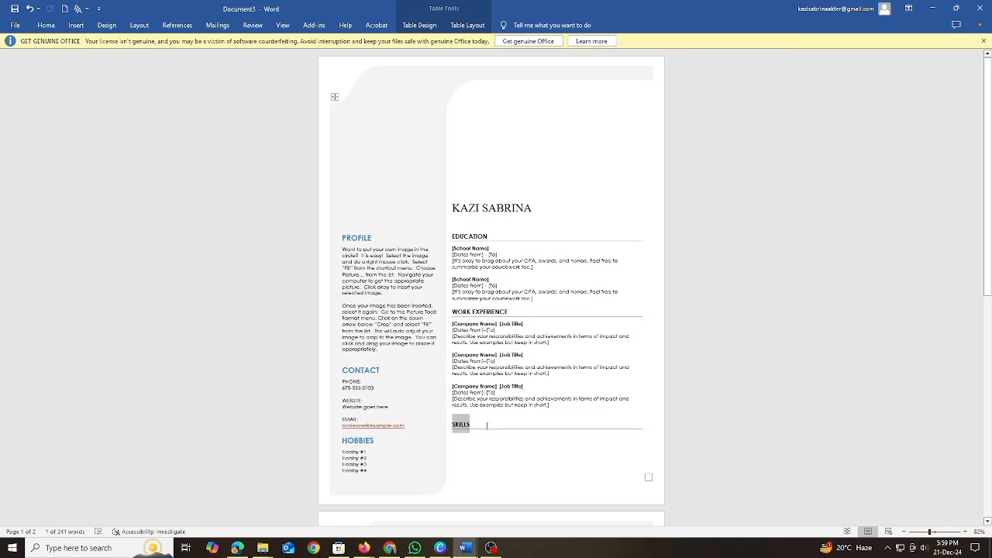
left_click(415, 404)
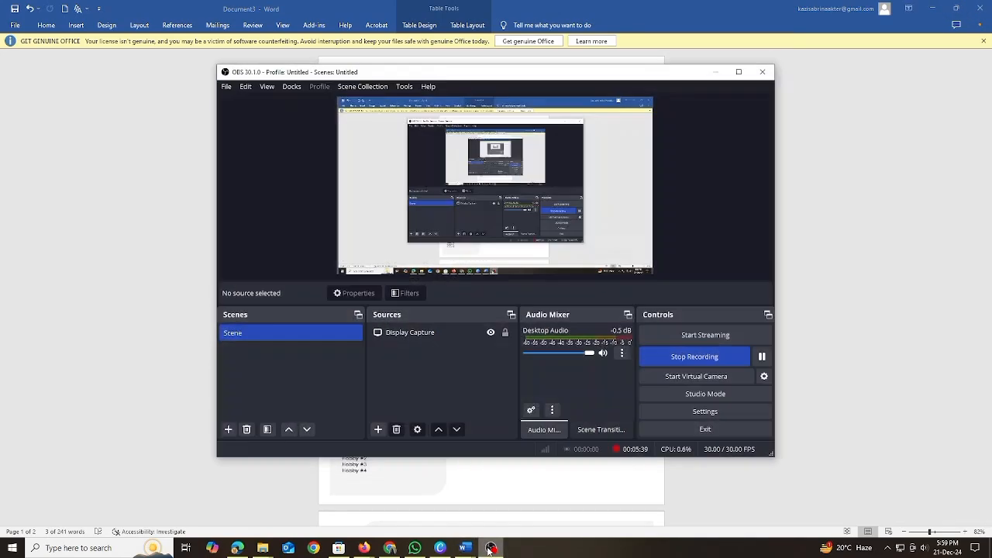
left_click(490, 548)
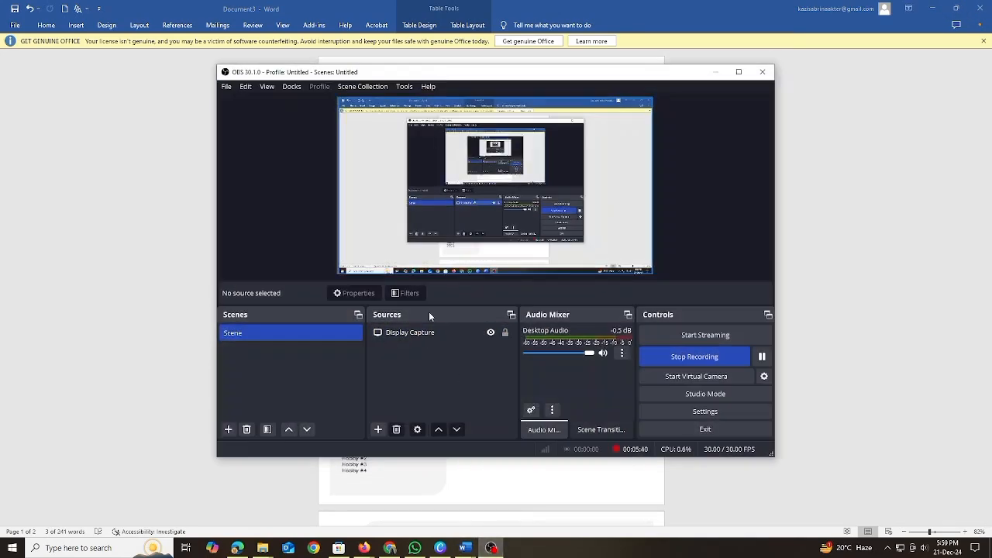